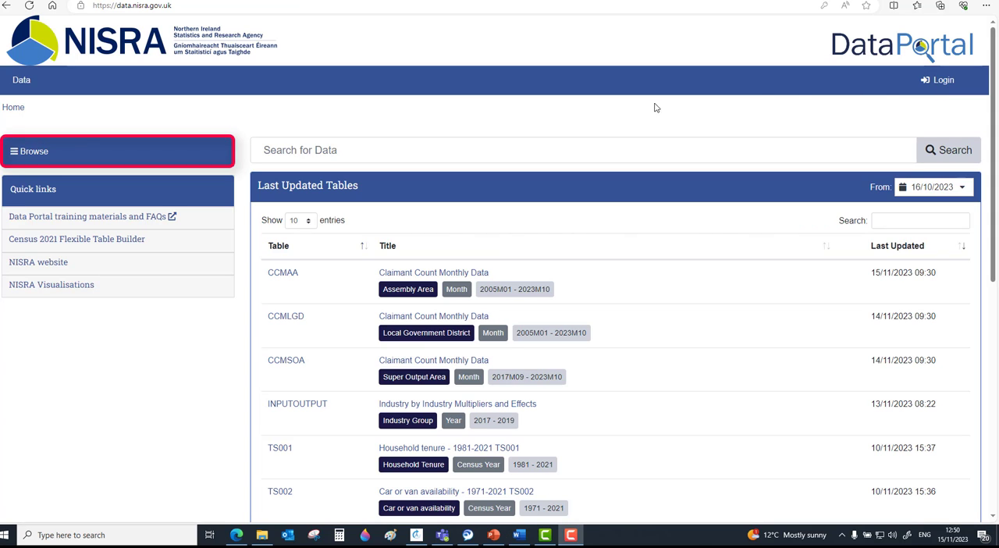
Browse the data subjects to Health and Social Care, Health Inequalities, and review the tables under Hospital Activity
click(42, 157)
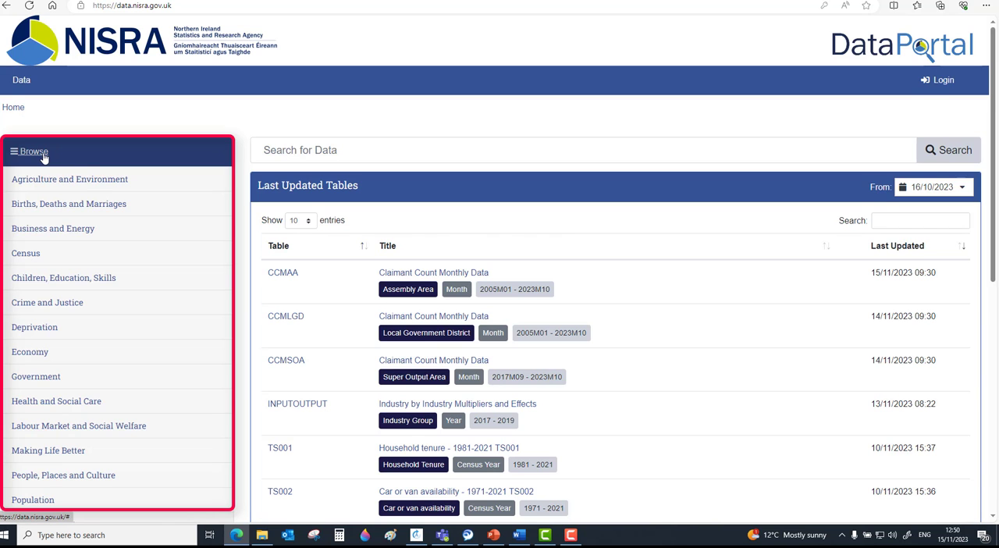
scroll(43, 157, down, 3)
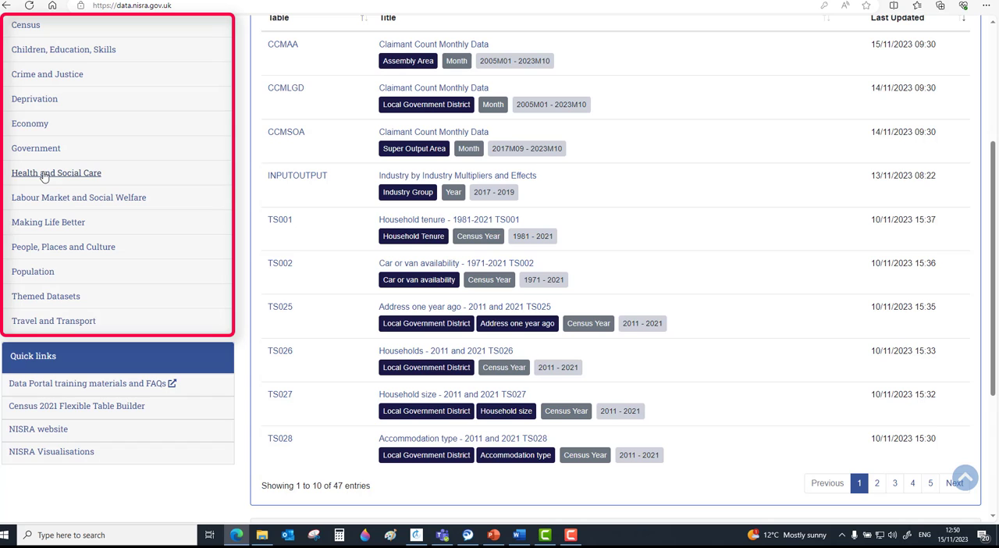
click(44, 176)
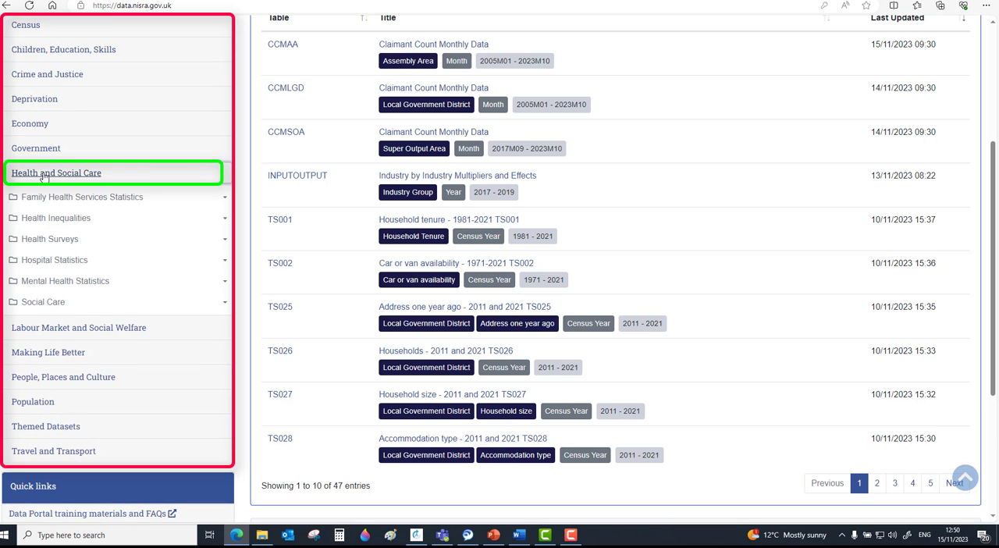
click(61, 221)
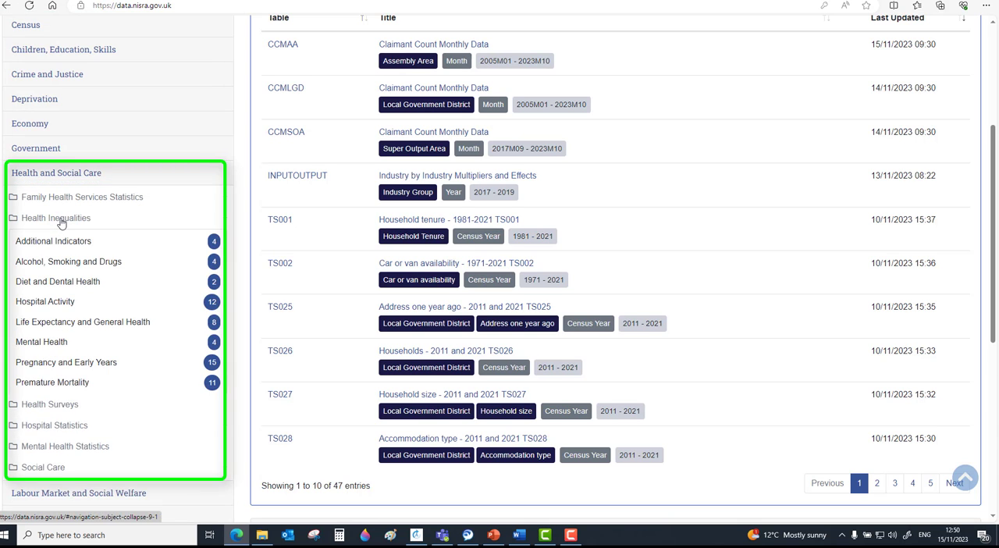
scroll(63, 222, down, 3)
scroll(76, 207, up, 2)
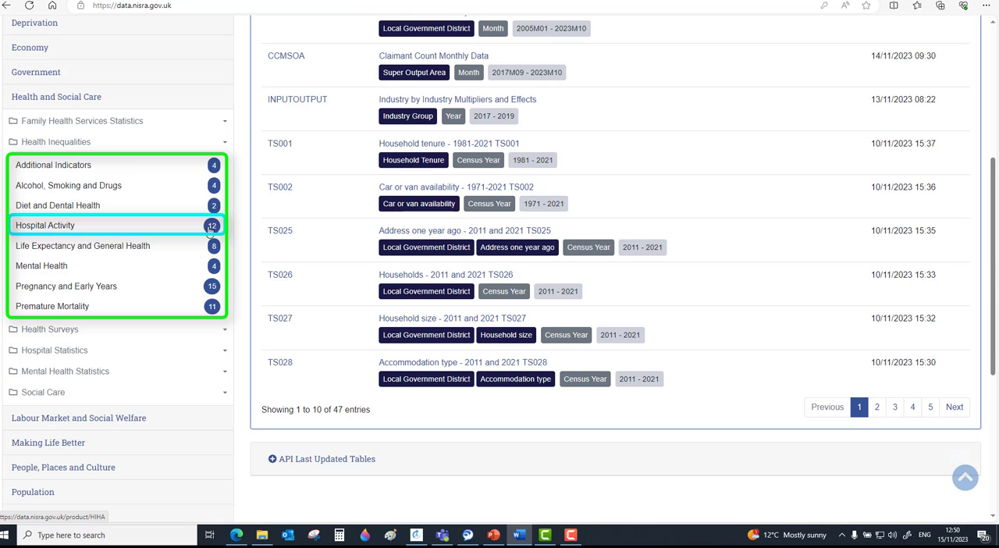
click(159, 230)
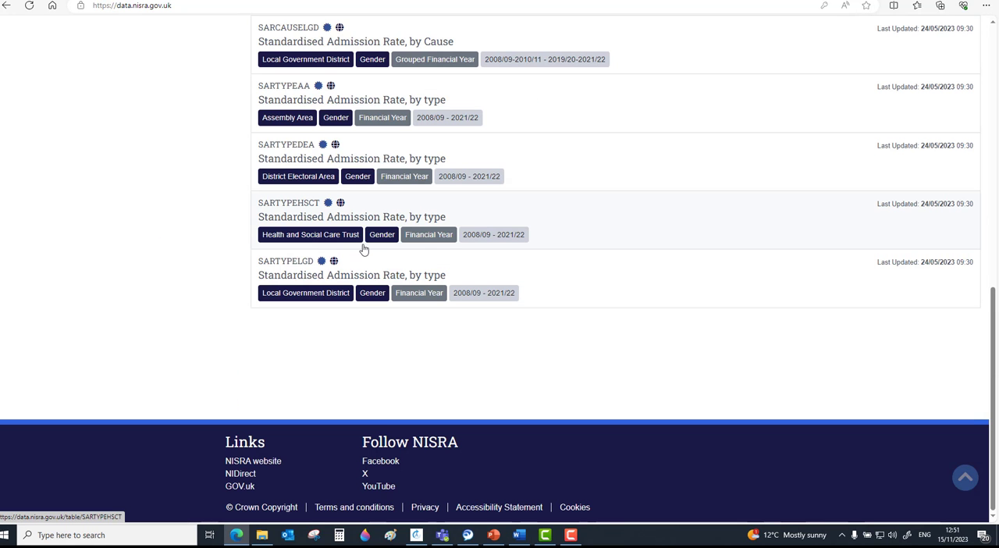
scroll(363, 248, up, 7)
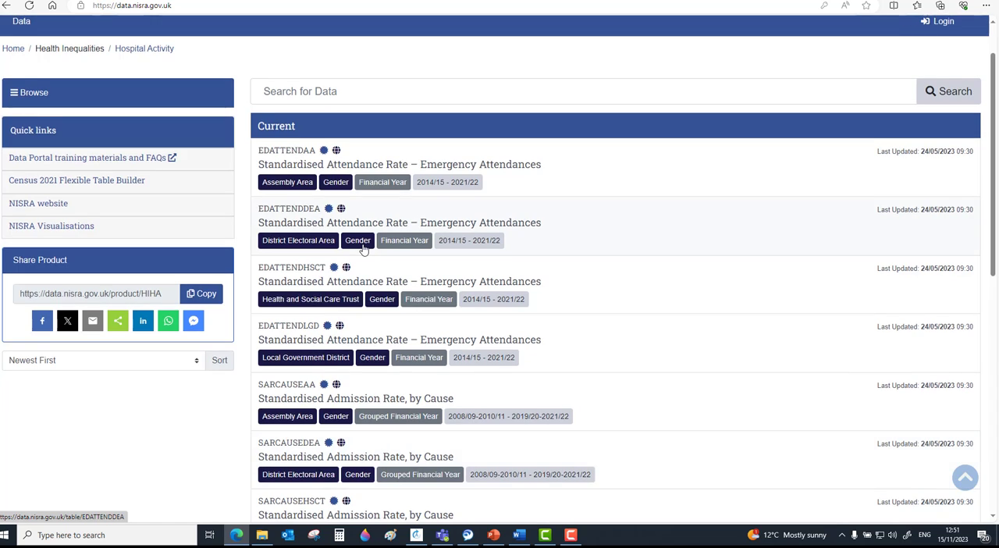
scroll(363, 249, up, 1)
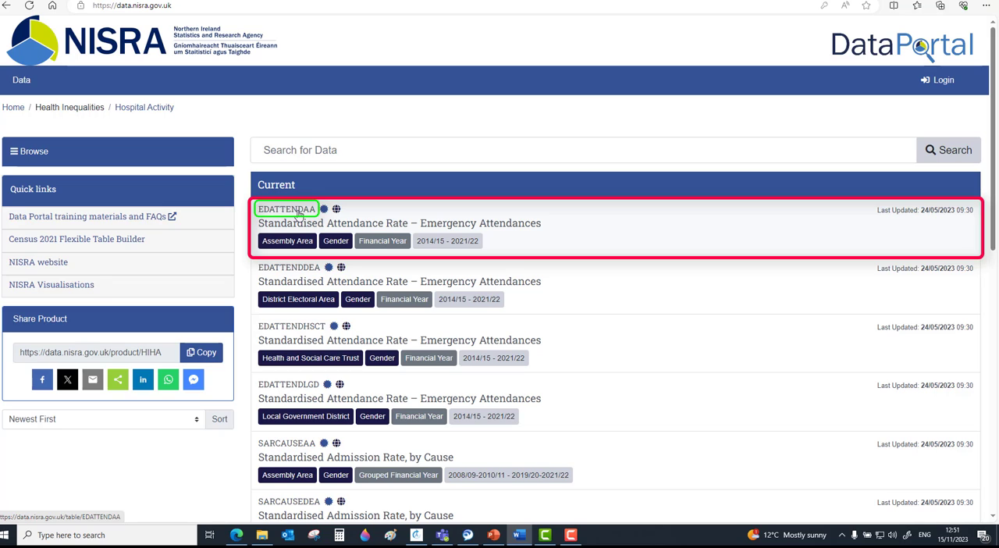
mouse_move(324, 210)
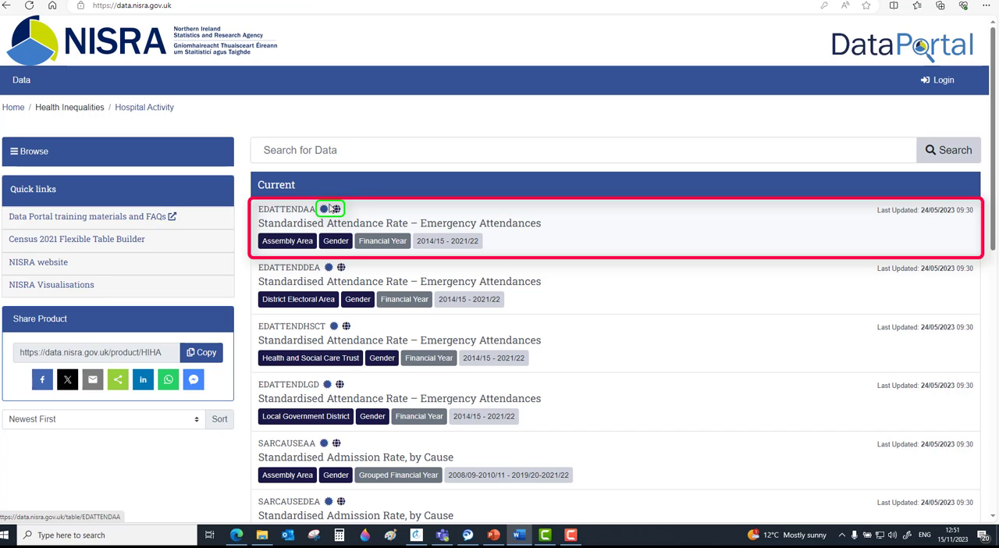
Search the portal for "obese" and open the Childhood BMI table by Local Government District (CHILDBMILGD)
click(301, 150)
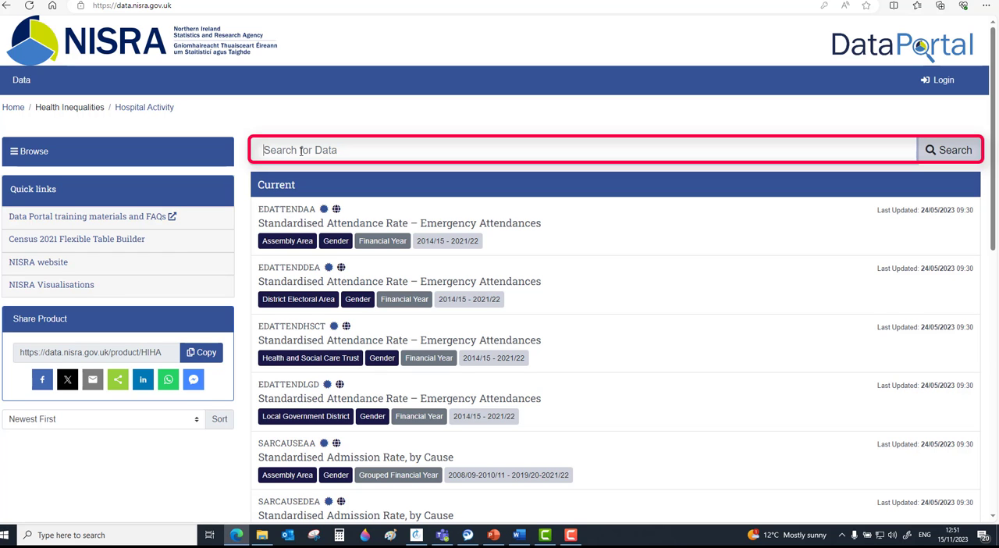
text(obese)
key(Return)
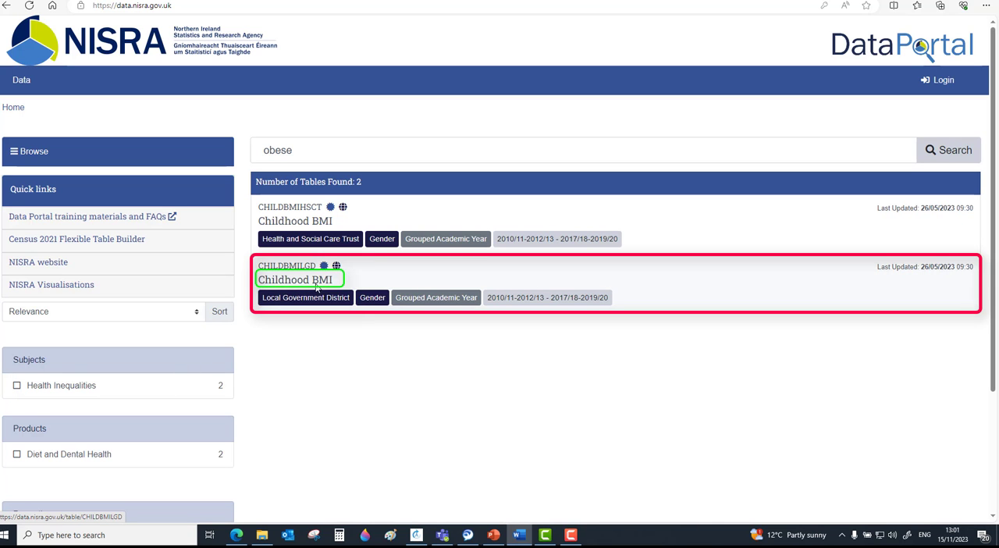
click(316, 288)
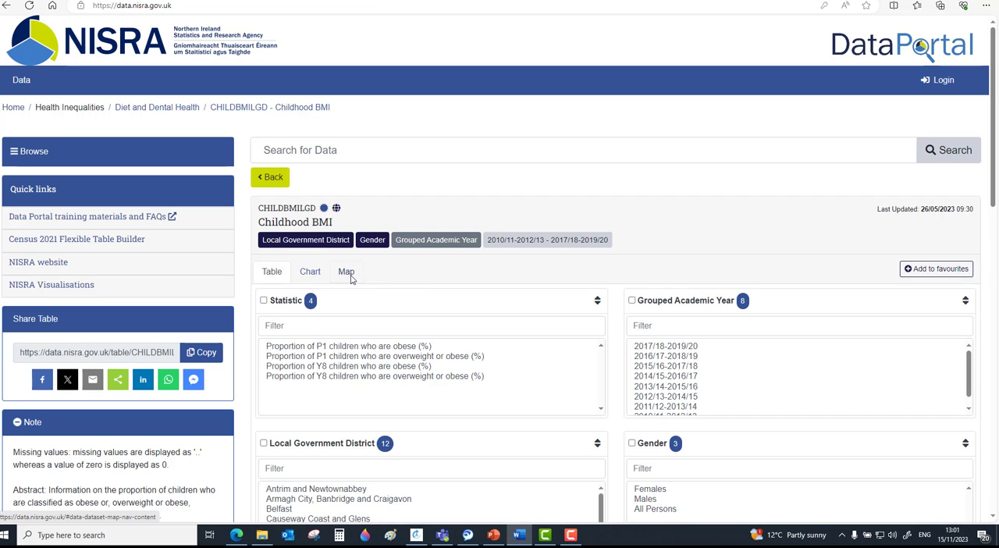
Examine the Childhood BMI table's selection options, sharing links, explanatory note, full download formats and contact details
scroll(397, 291, down, 4)
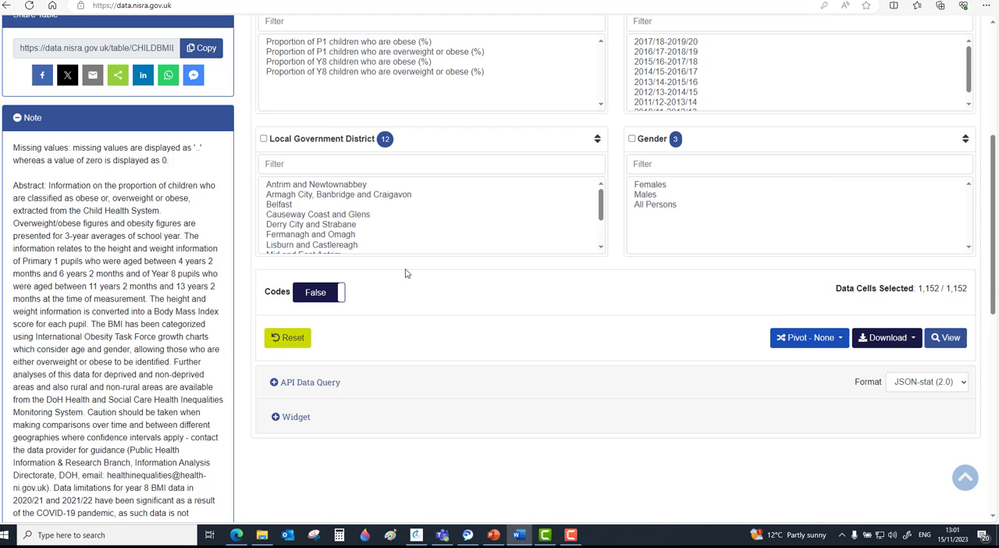
scroll(277, 253, up, 3)
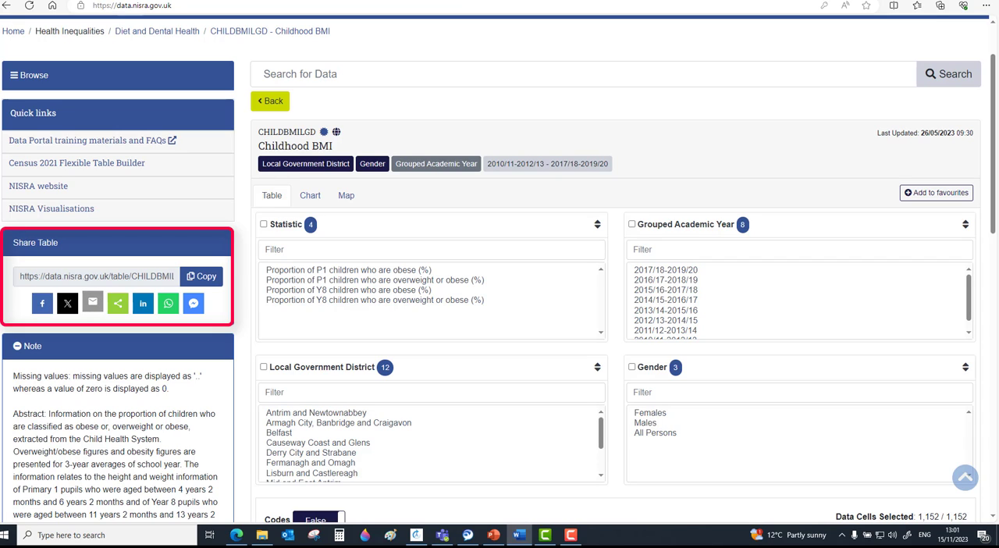
scroll(100, 302, down, 1)
scroll(100, 303, down, 1)
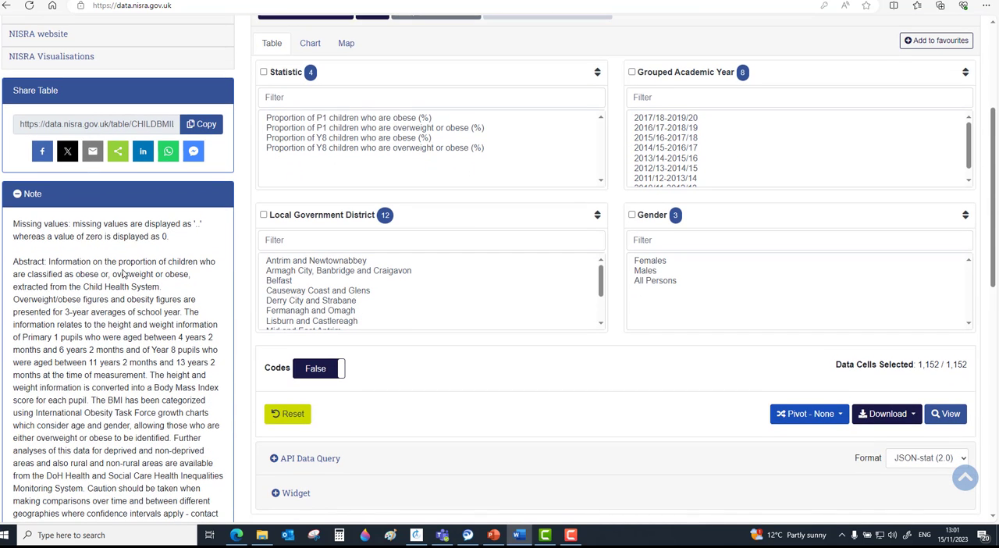
scroll(123, 273, down, 4)
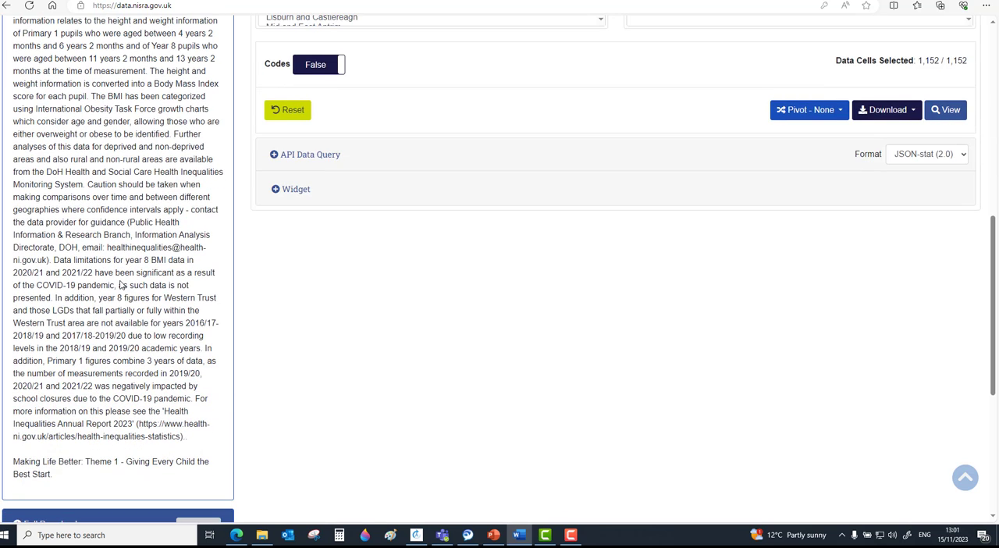
scroll(121, 286, down, 3)
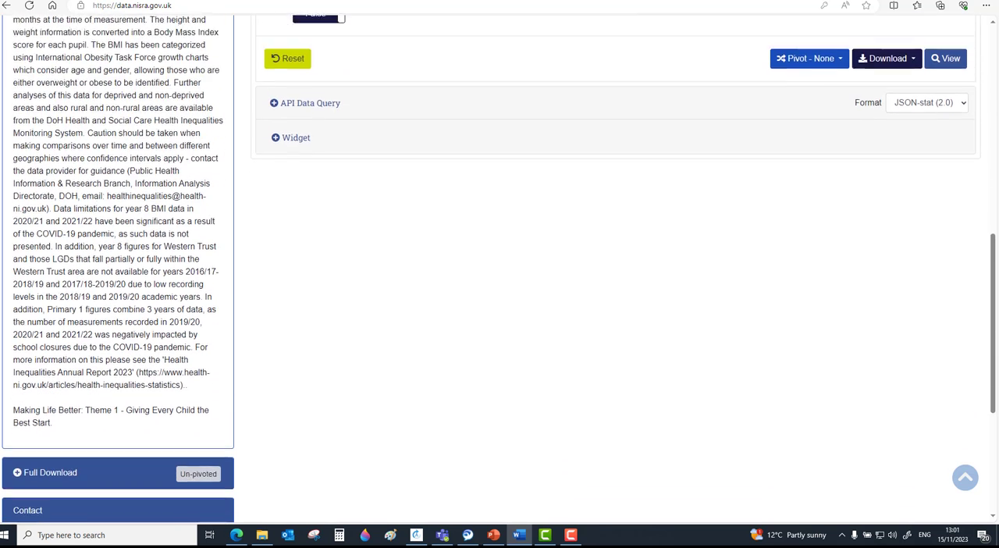
click(48, 296)
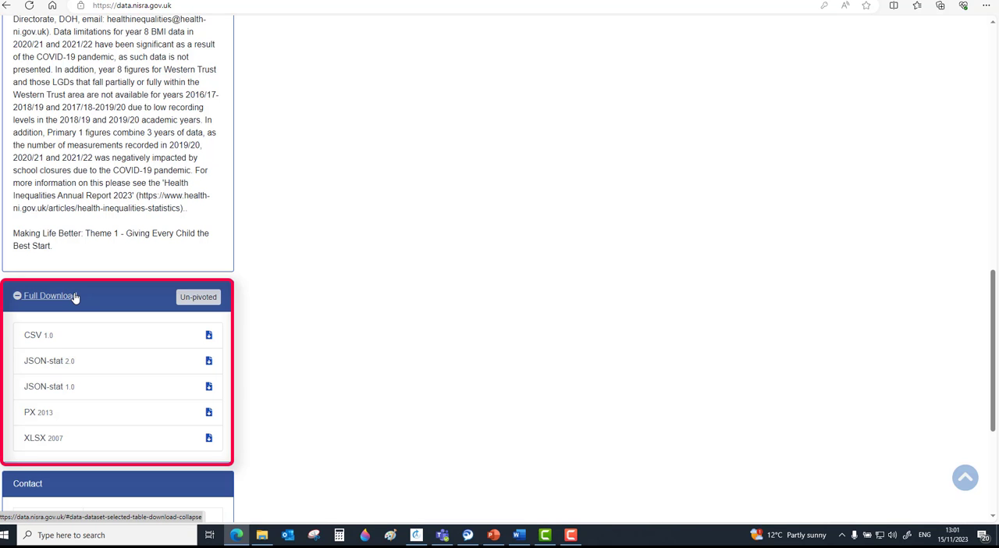
scroll(75, 296, down, 3)
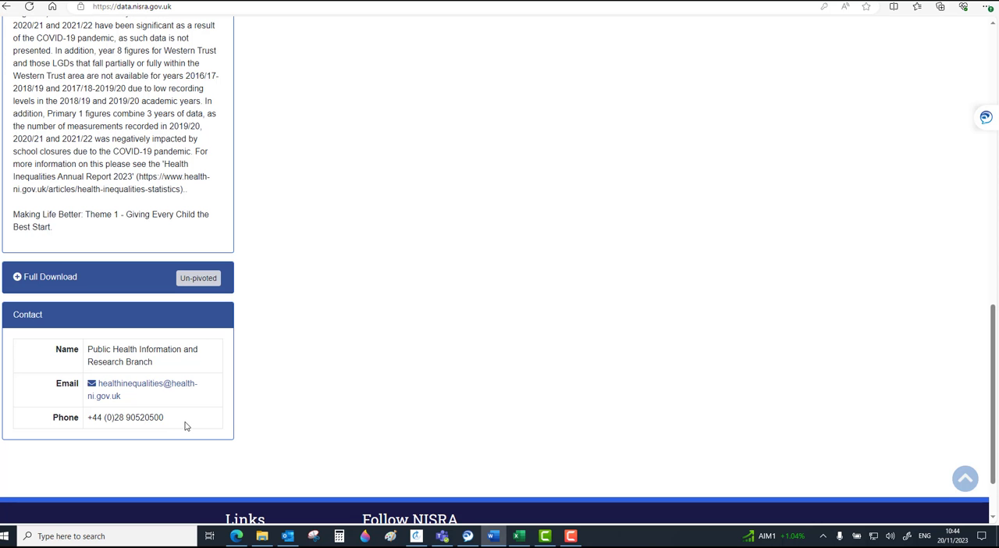
scroll(205, 425, up, 6)
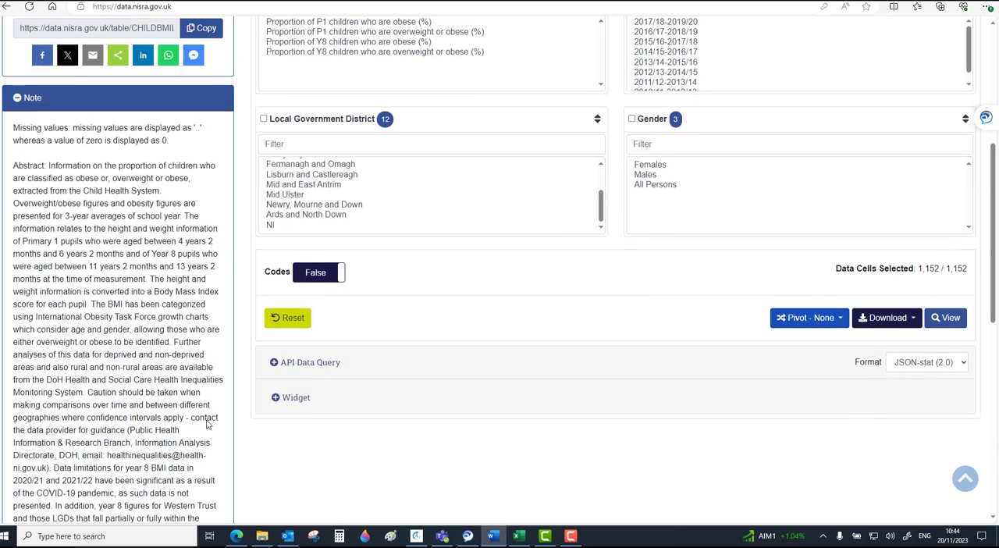
scroll(207, 425, up, 1)
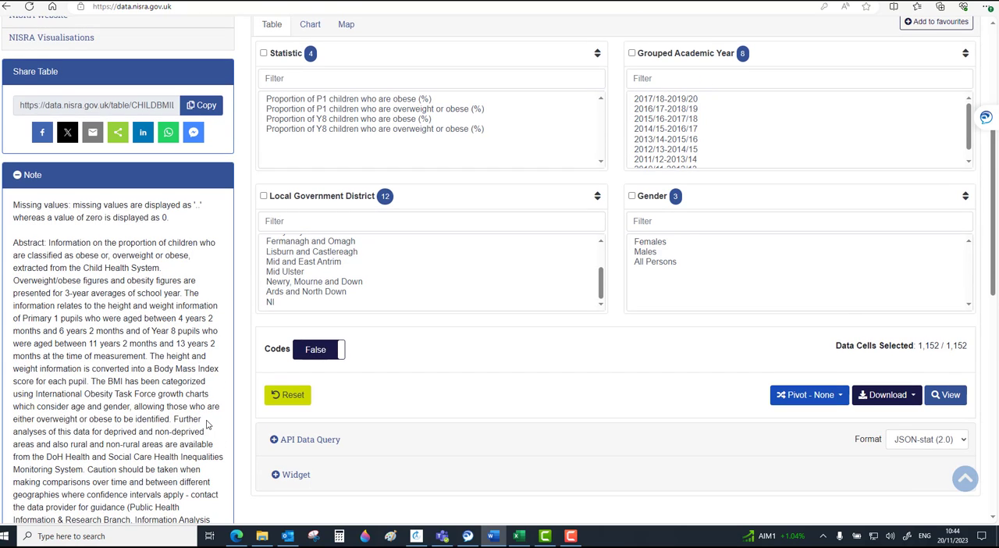
scroll(207, 424, up, 1)
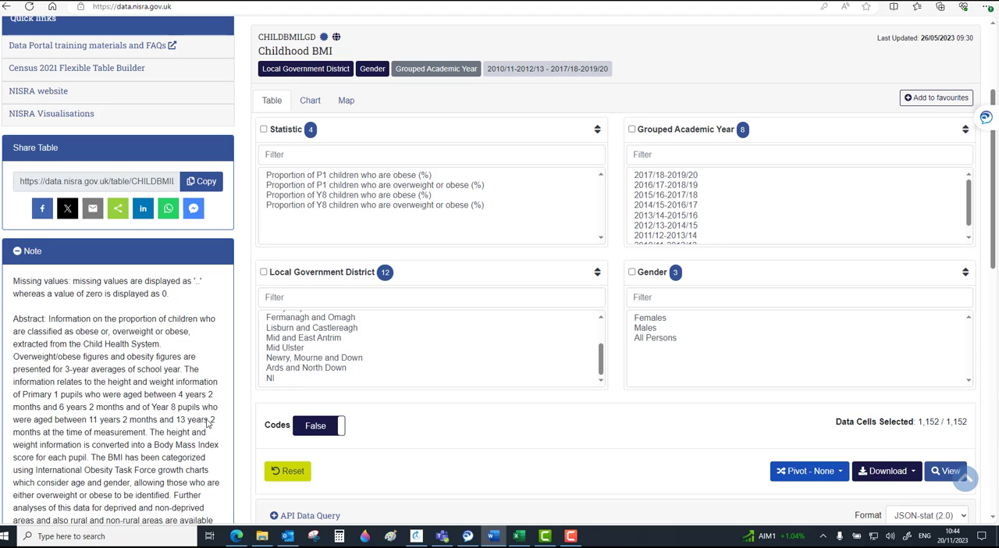
Select the statistic "Proportion of P1 children who are obese (%)" and the grouped academic year 2017/18-2019/20
click(383, 175)
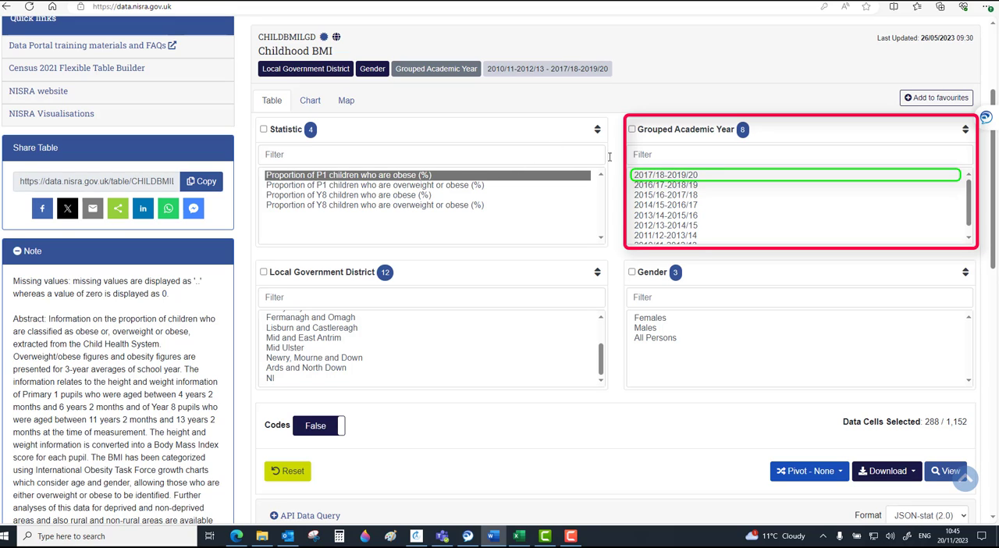
click(661, 175)
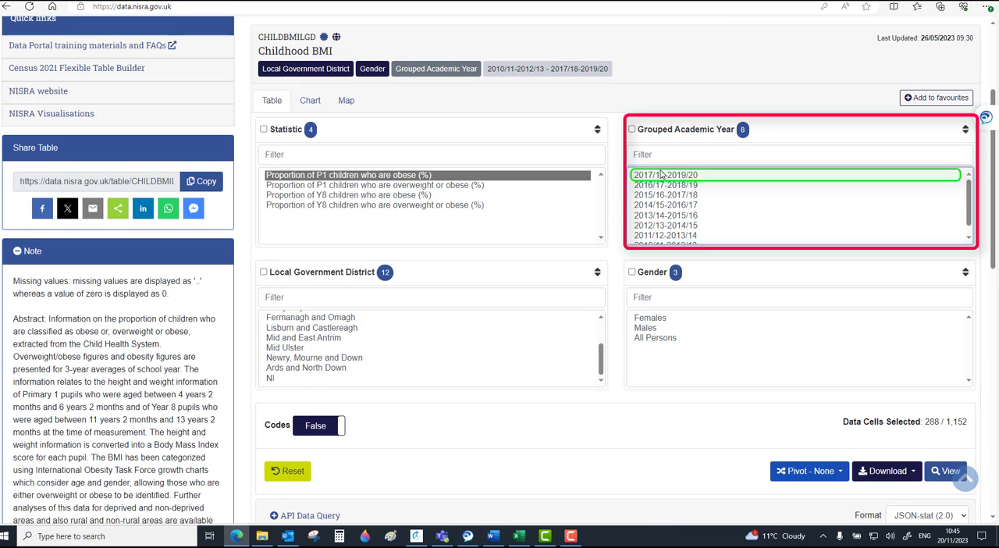
click(661, 175)
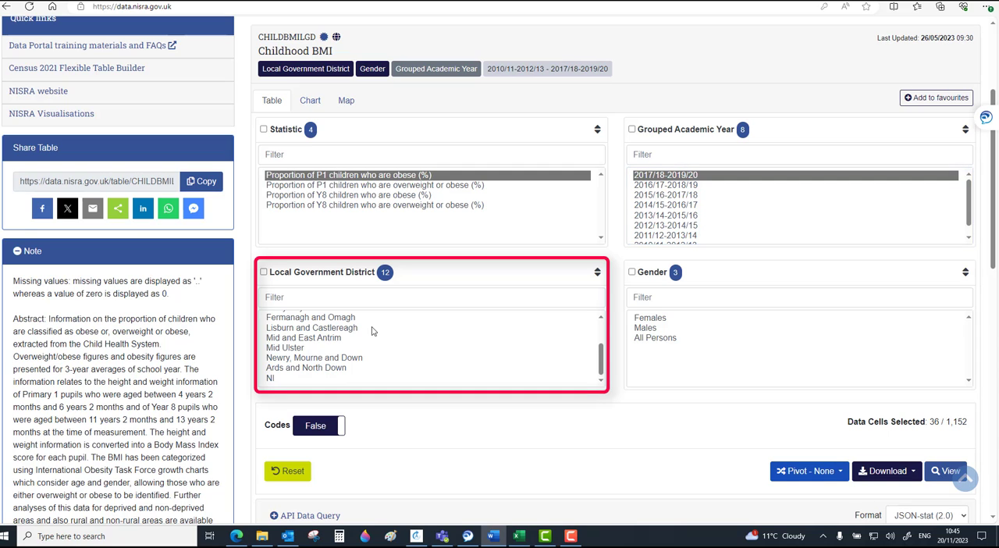
Select all local government districts and the genders Females and Males, and generate the results table
scroll(333, 318, up, 3)
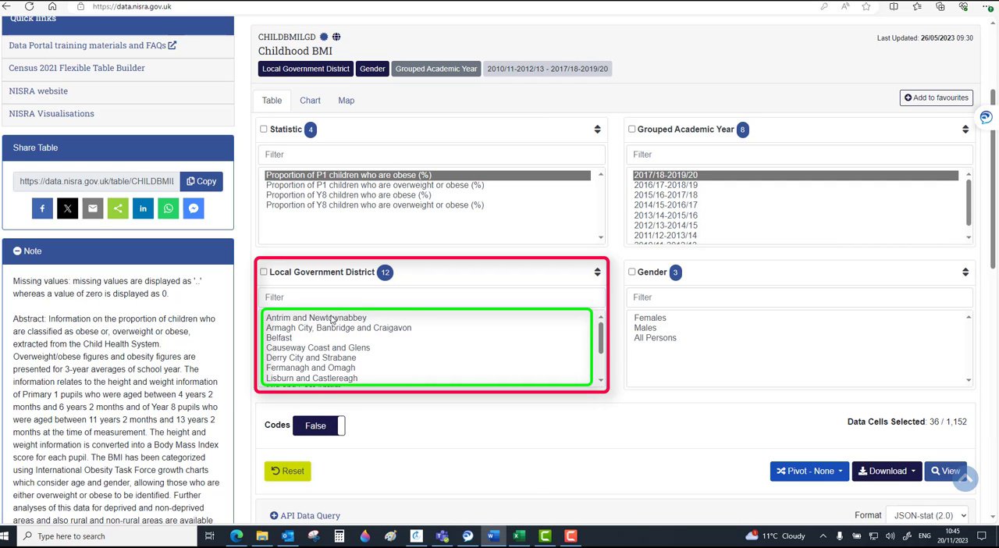
drag(333, 318, 333, 379)
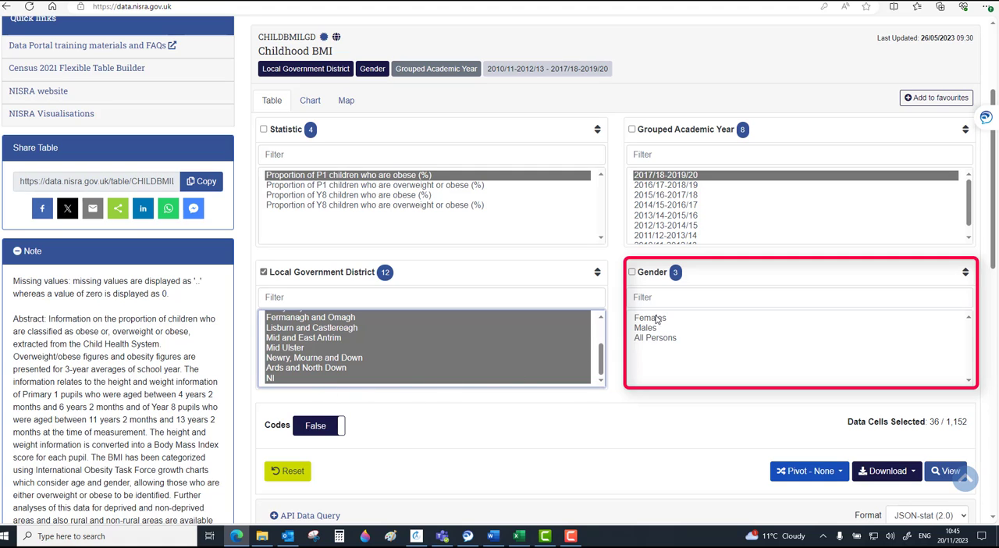
drag(652, 318, 657, 329)
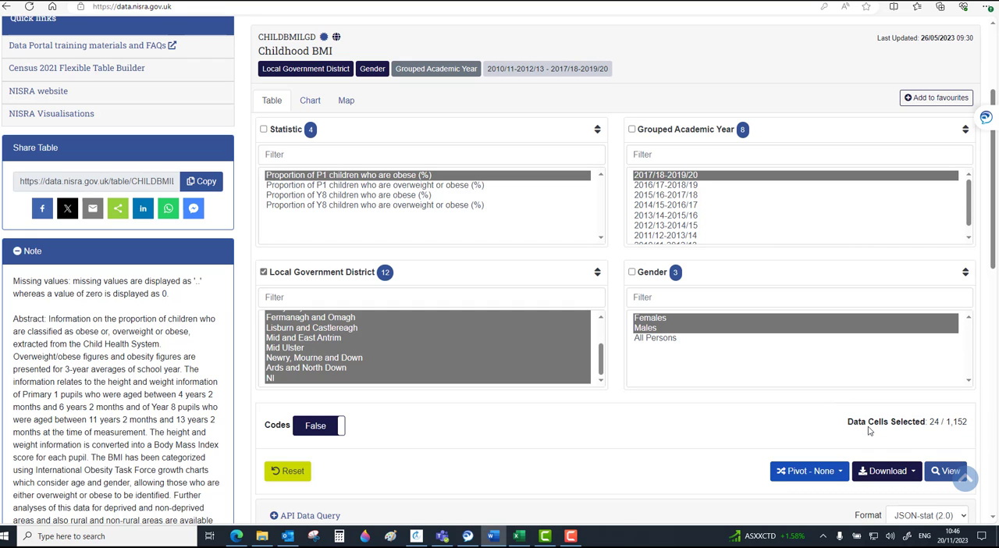
scroll(916, 433, down, 2)
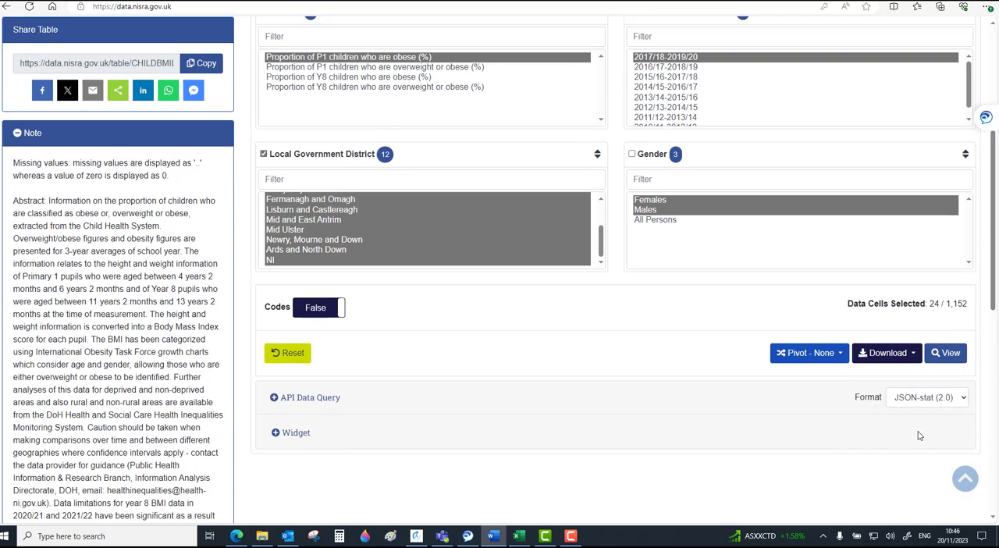
click(949, 320)
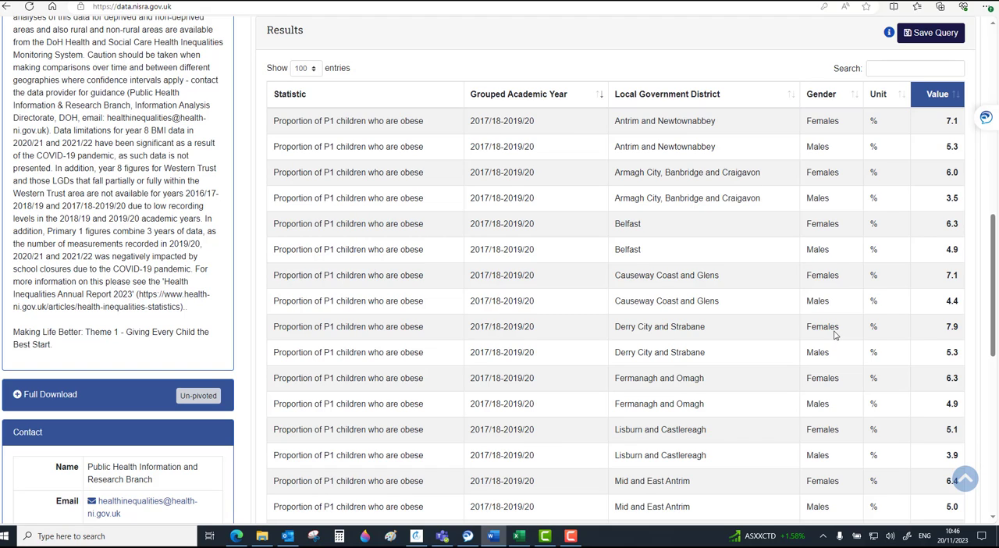
Pivot the results table by Gender and open the available download formats for the pivoted data
scroll(834, 334, up, 3)
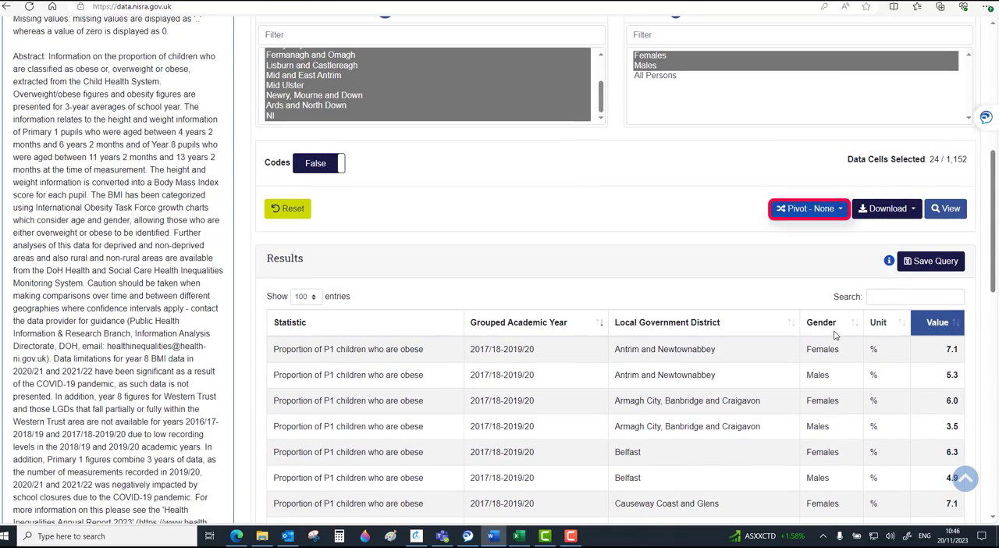
click(810, 217)
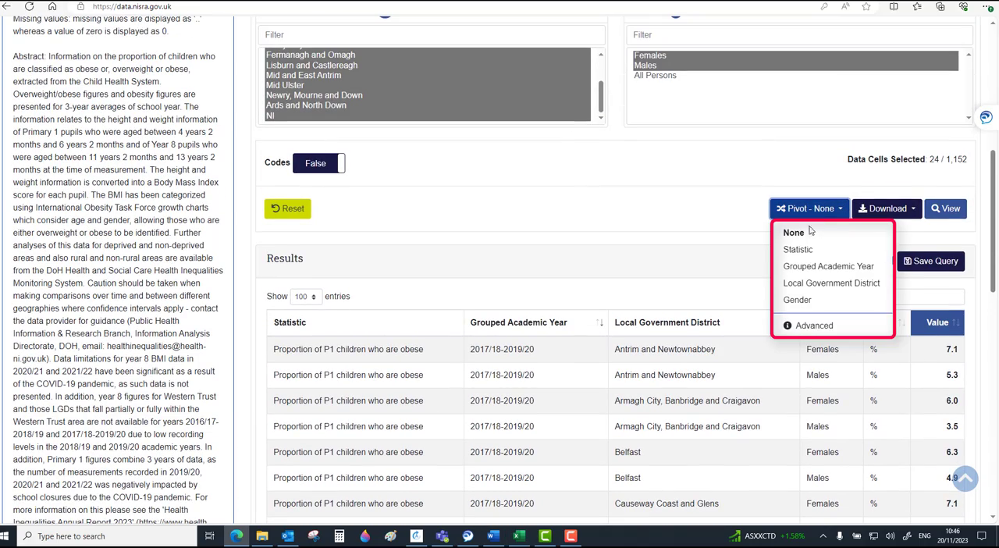
click(808, 301)
scroll(807, 303, down, 3)
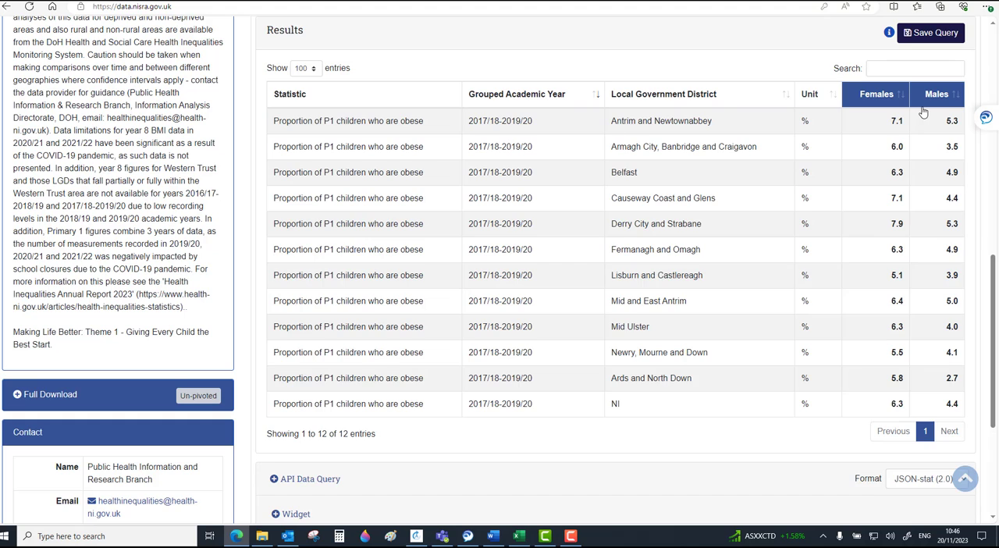
scroll(923, 114, up, 1)
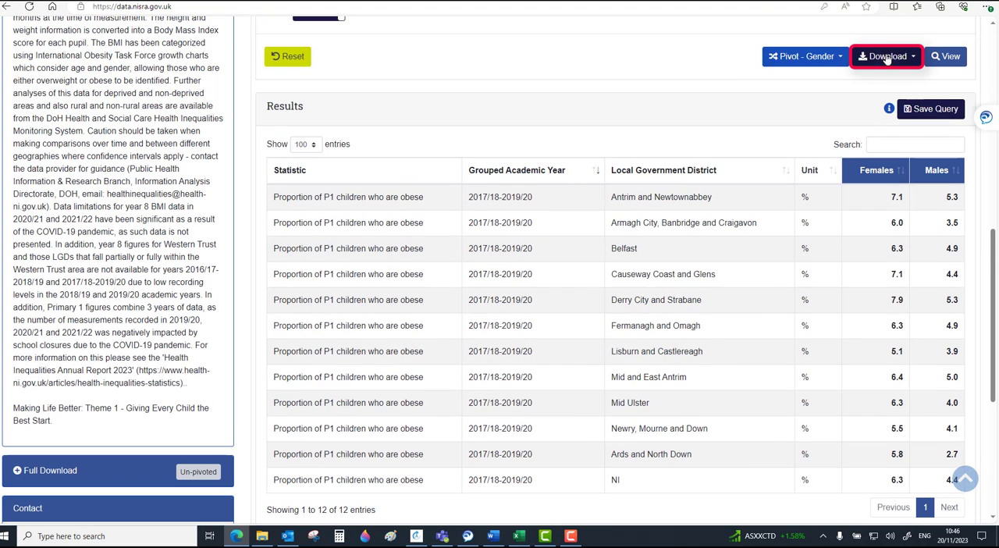
click(887, 58)
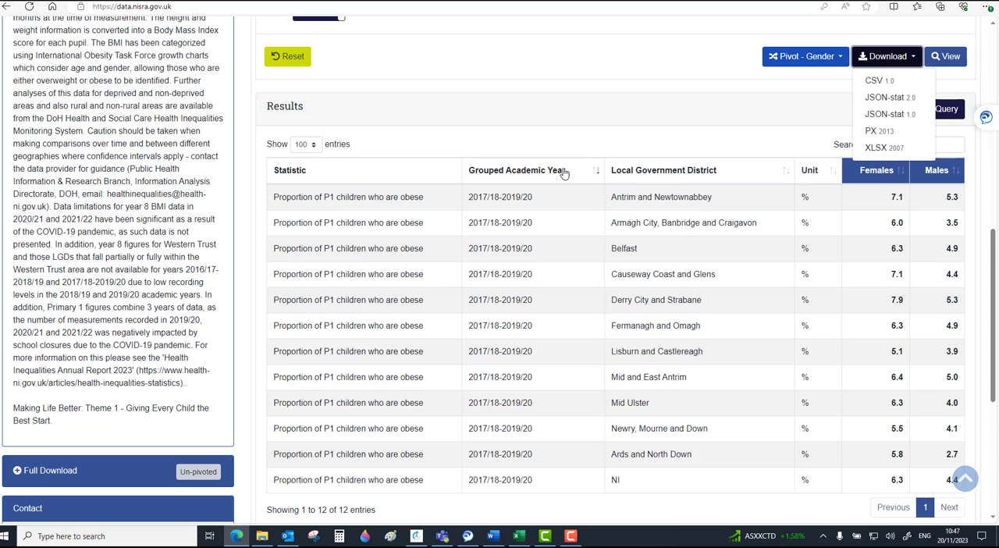
Expand the API data query for the results table and review its JSON-RPC GET and POST URLs and POST body
scroll(553, 189, down, 4)
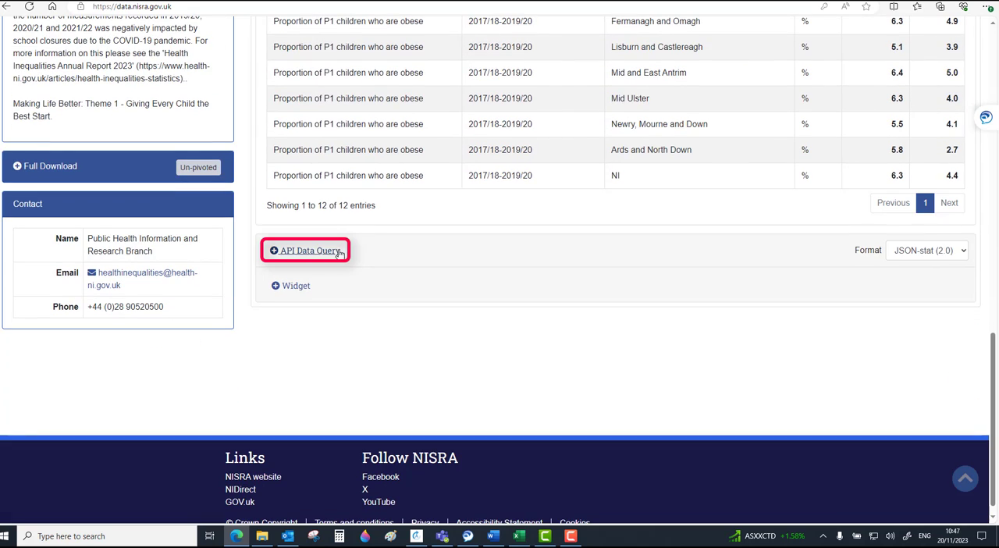
click(341, 253)
scroll(340, 254, down, 3)
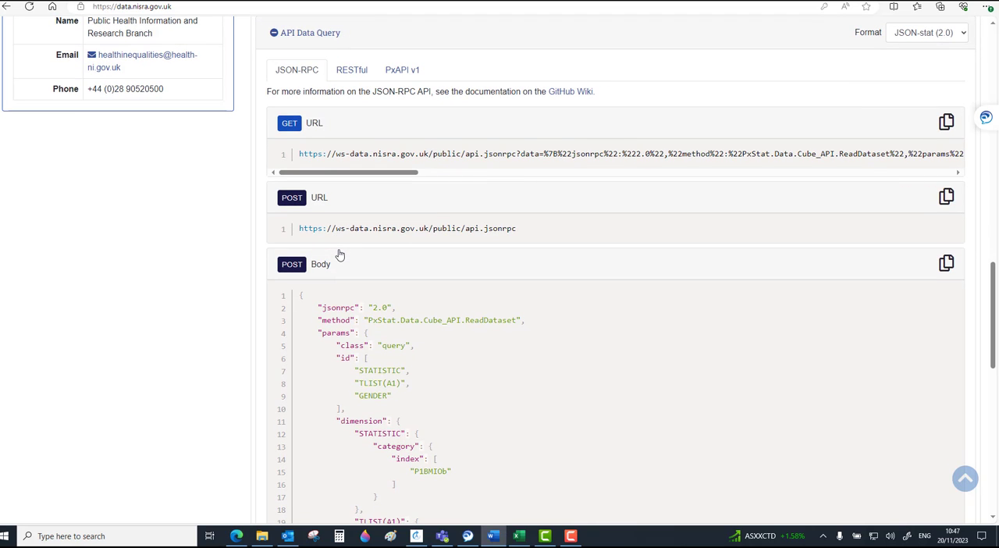
scroll(340, 255, down, 7)
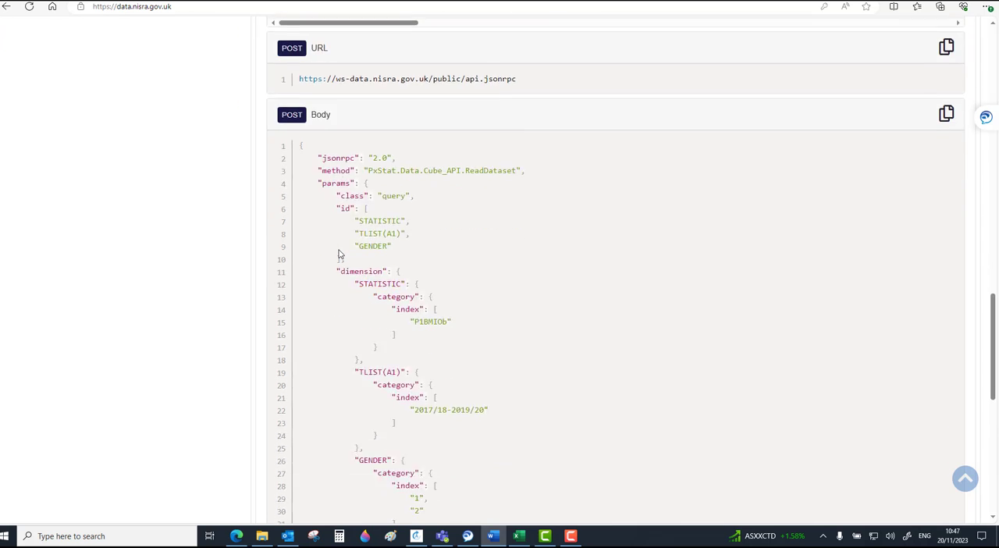
Open the widget settings for the results table and copy the embed snippet code to the clipboard
click(296, 416)
scroll(299, 419, down, 8)
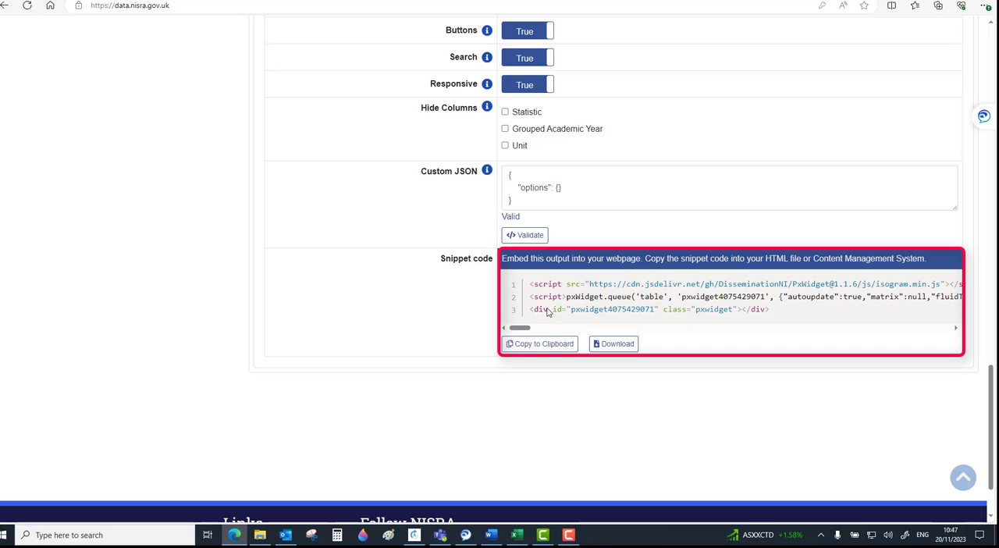
click(542, 345)
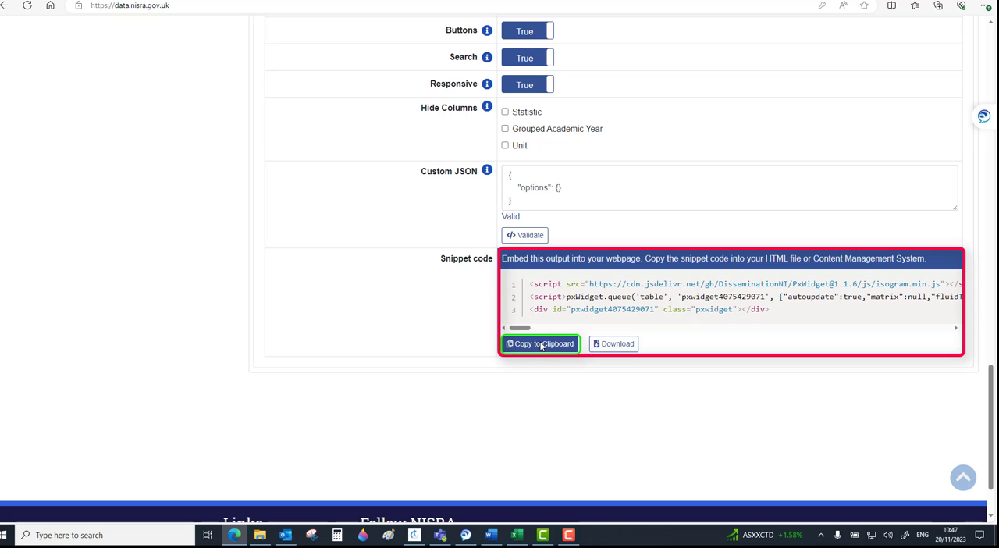
Download the table widget's snippet code as an HTML file, view the downloaded file and return to the portal page
click(609, 344)
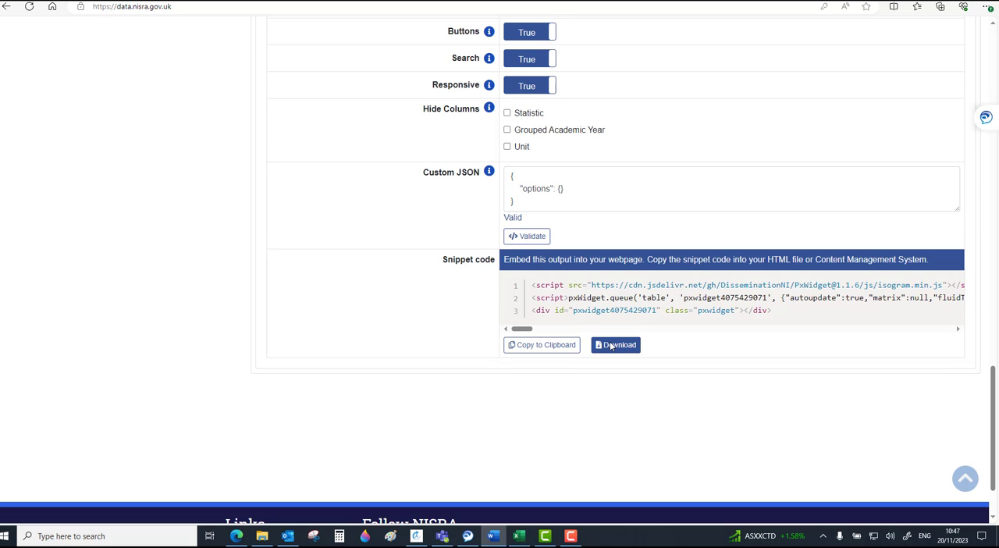
scroll(600, 336, up, 3)
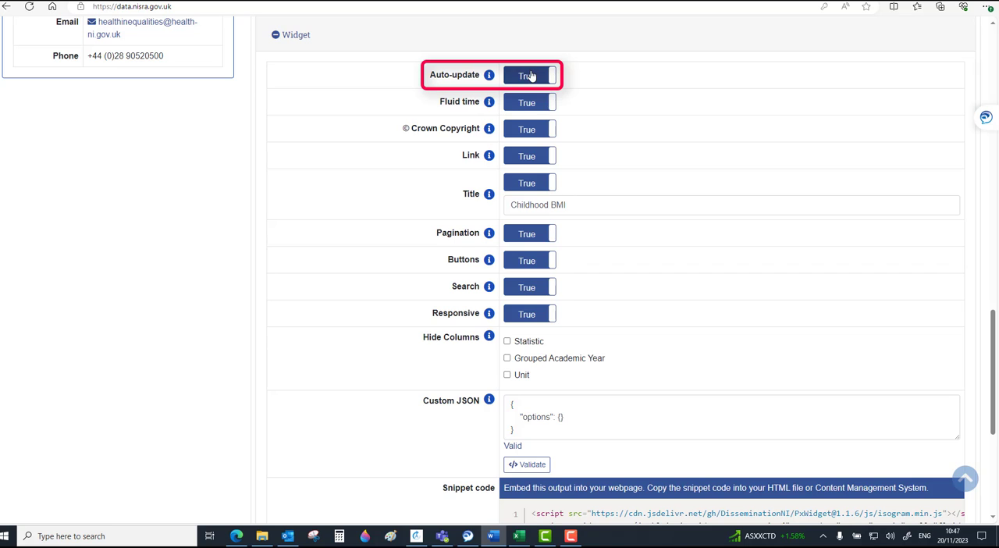
scroll(613, 267, down, 4)
click(614, 268)
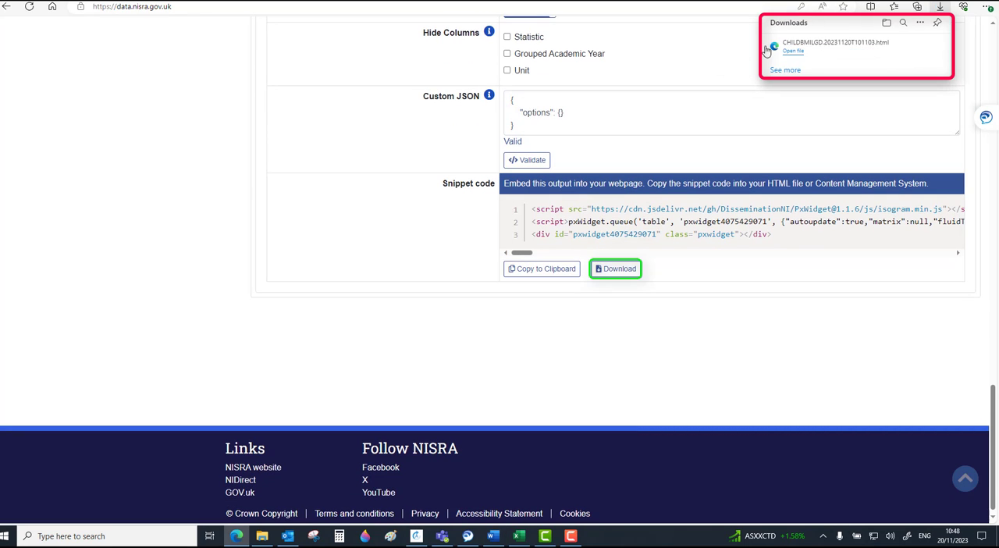
click(786, 48)
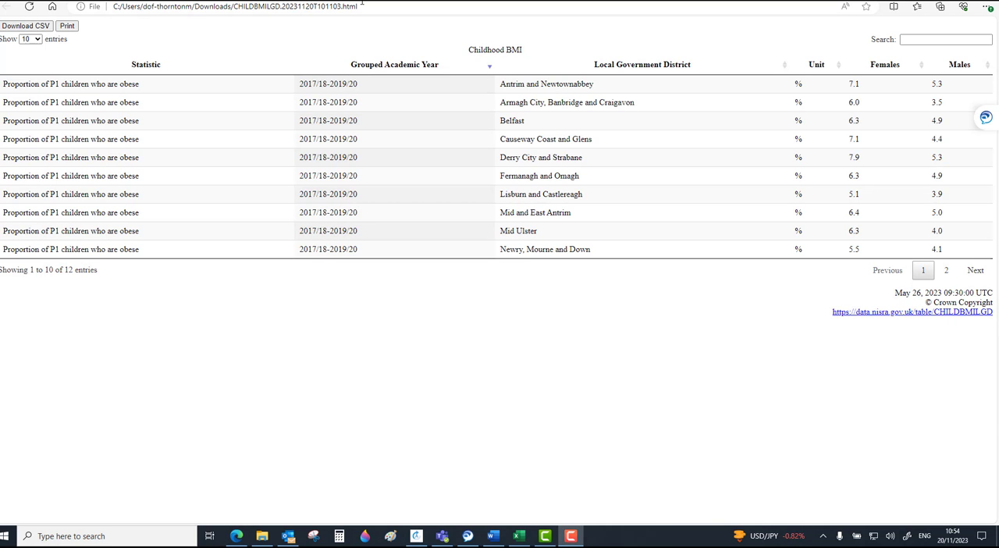
click(279, 0)
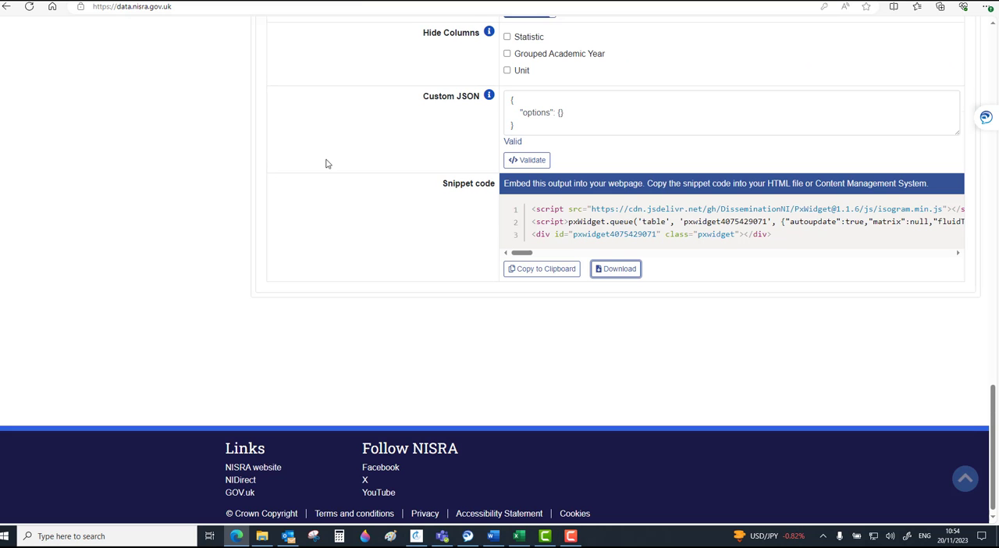
Switch the Childhood BMI dataset to the chart builder and choose the Column chart type
scroll(327, 163, up, 15)
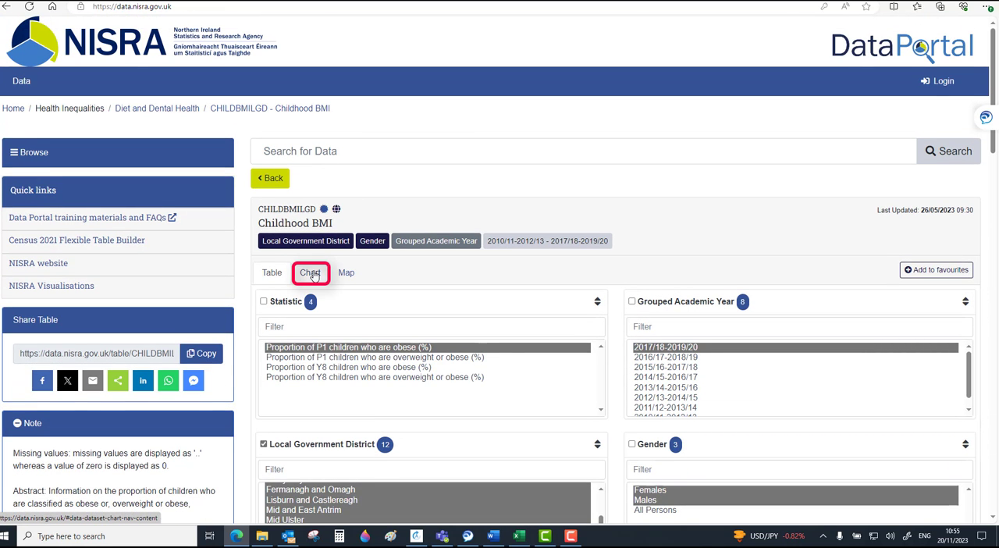
click(311, 275)
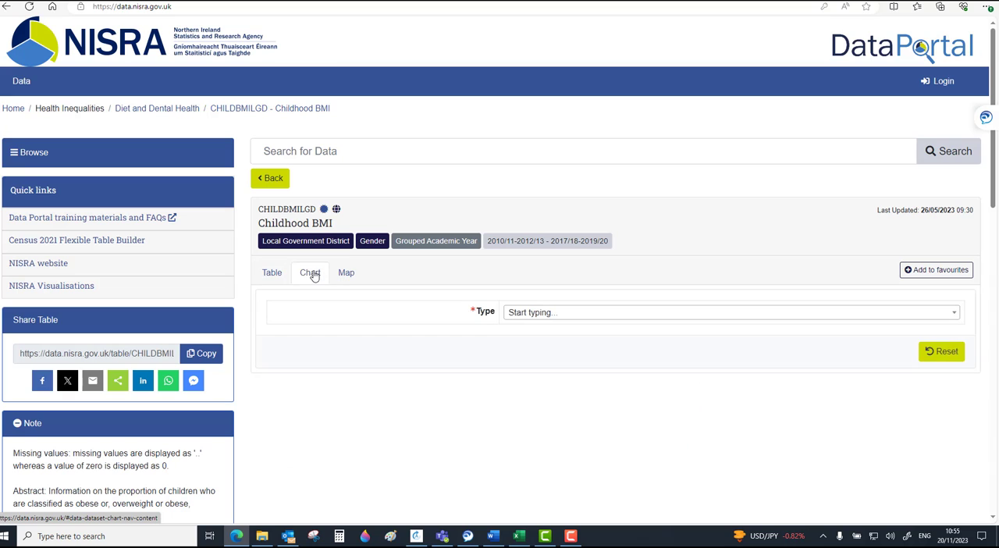
click(548, 314)
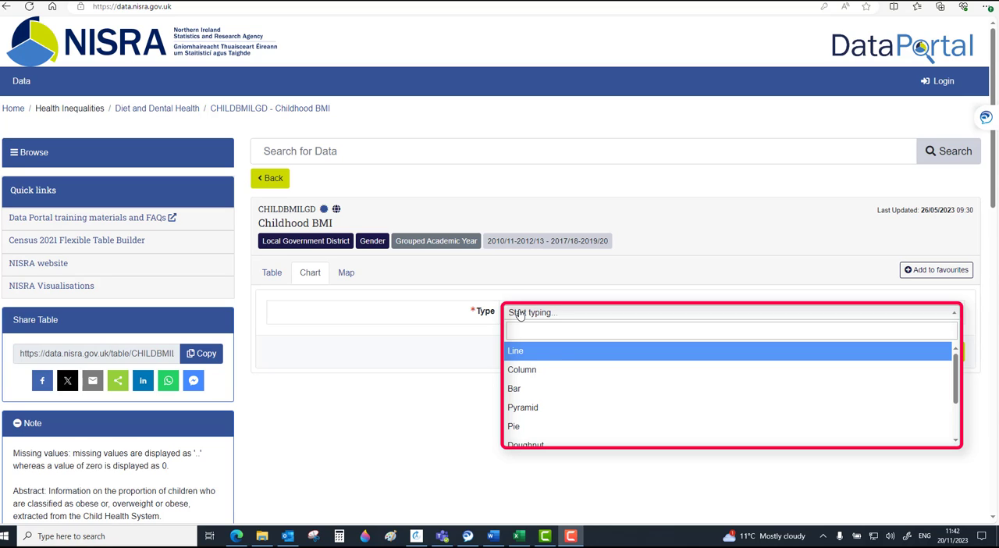
click(536, 371)
Label the chart's x-axis "Local Government District" and select all local government districts for it
scroll(537, 372, down, 4)
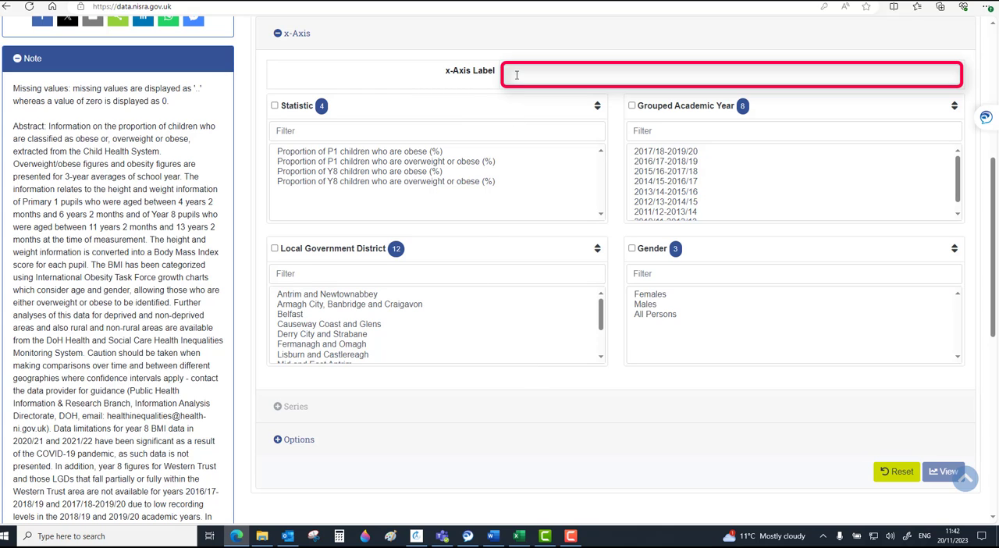
text(Local Gov)
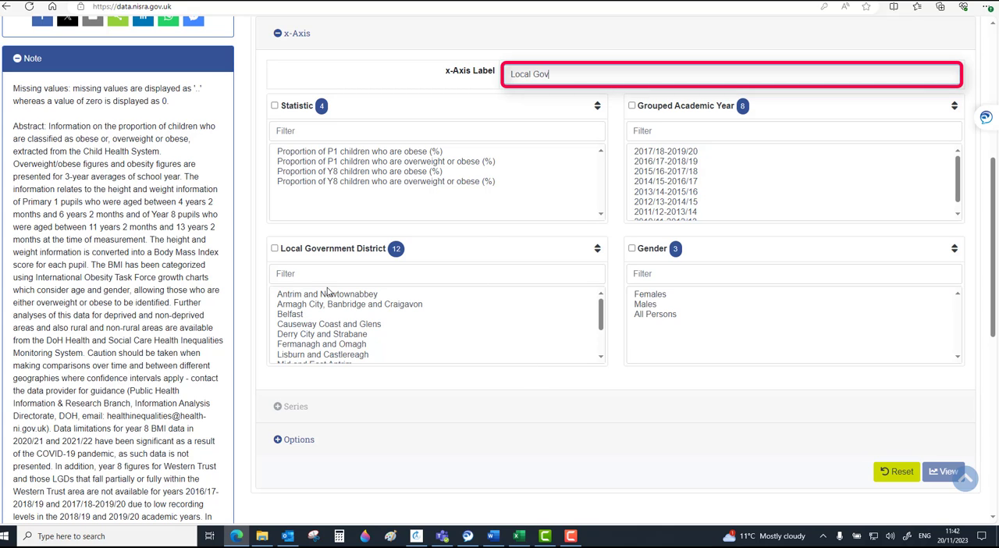
text(ernment District)
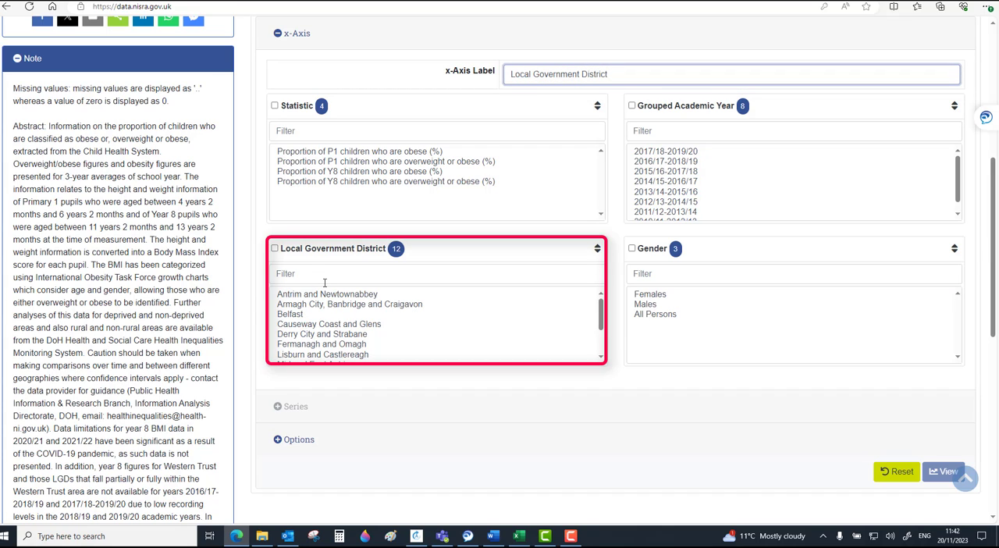
click(275, 248)
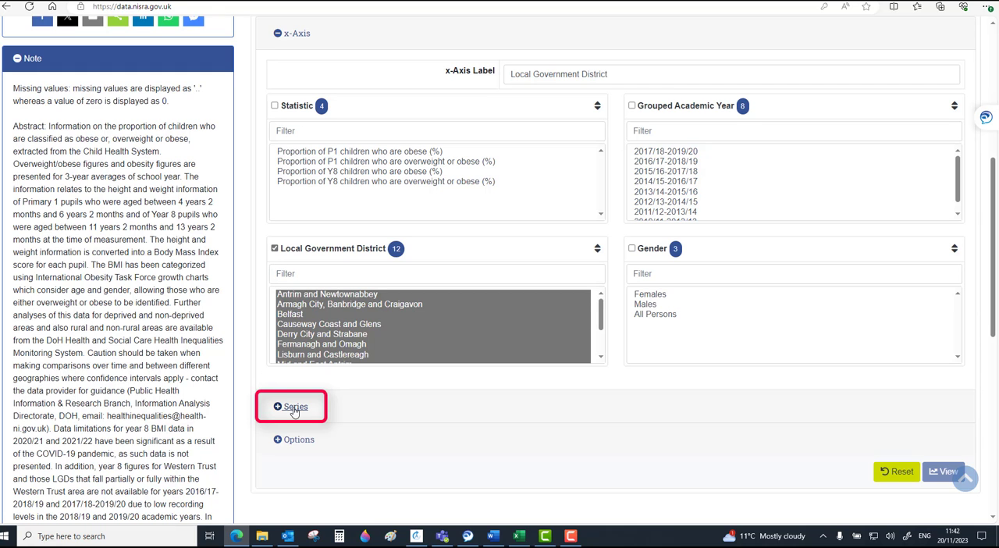
In the chart's series settings, label the left y-axis "Percent" and name the first series "P1 children who are obese"
click(294, 409)
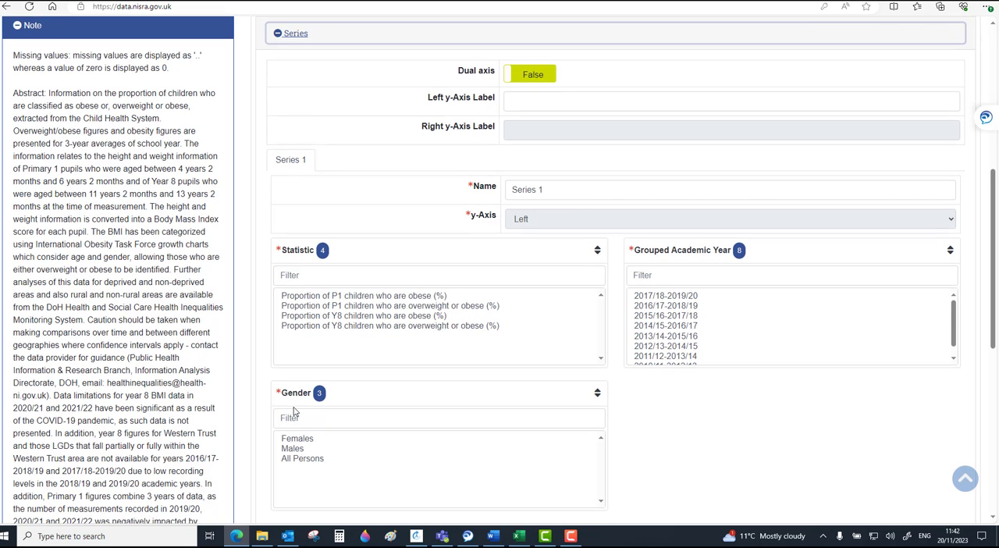
click(520, 100)
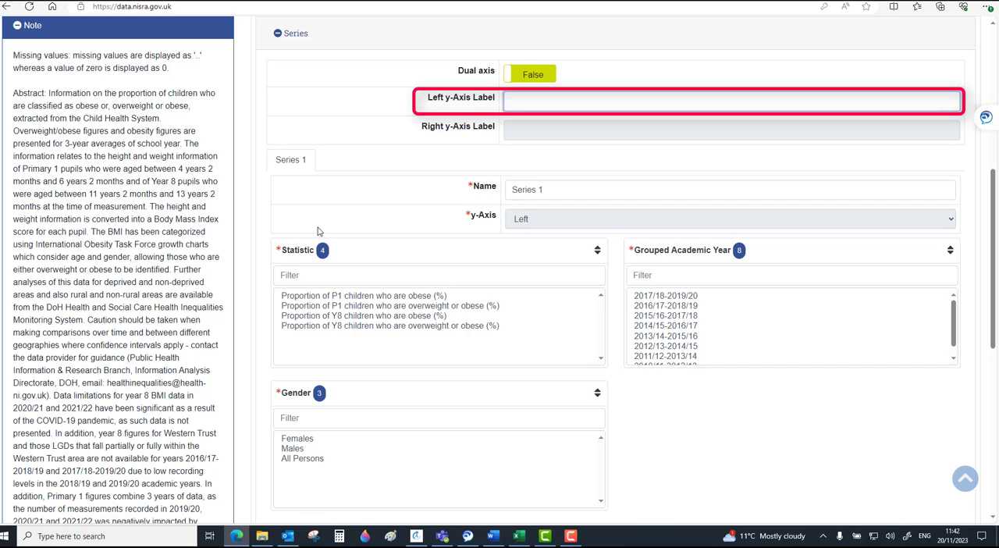
text(Percent)
click(542, 189)
drag(542, 188, 509, 189)
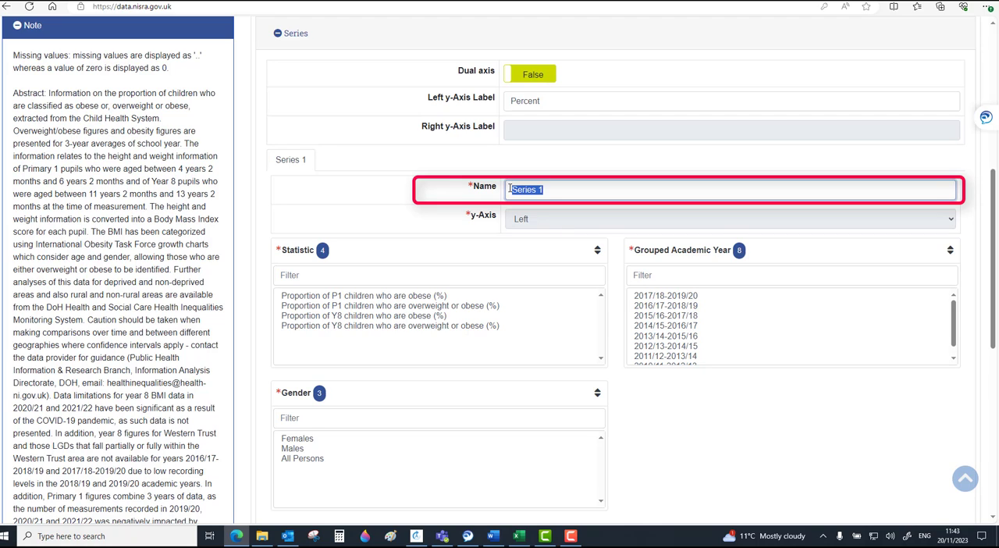
key(BackSpace)
text(P1 children who are obese)
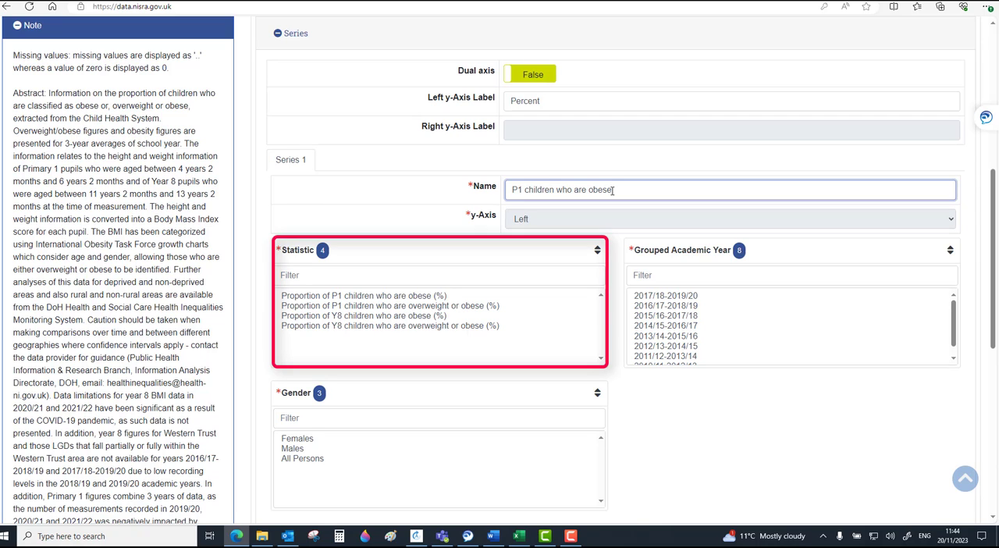
Set the series to "Proportion of P1 children who are obese (%)", grouped academic year 2017/18-2019/20 and gender All Persons
click(435, 296)
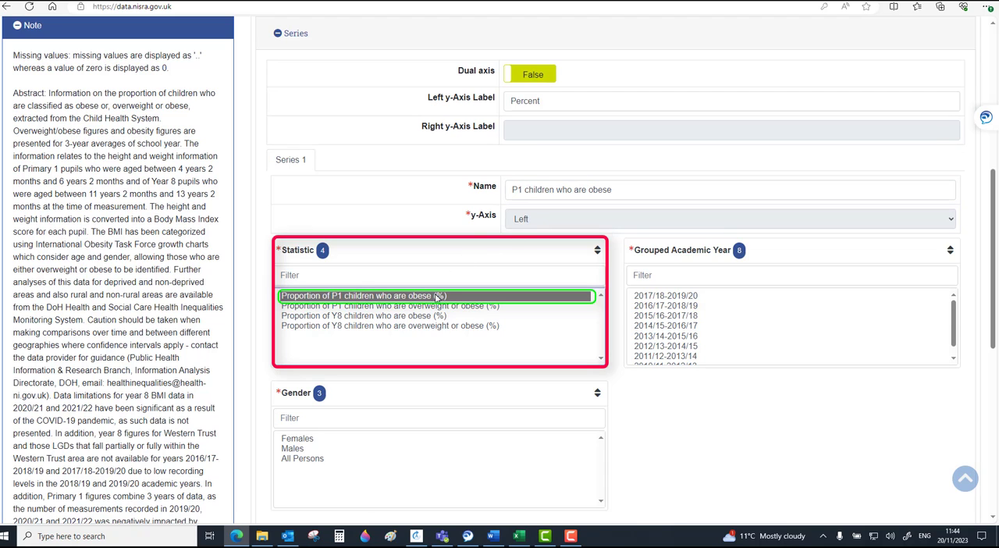
click(670, 296)
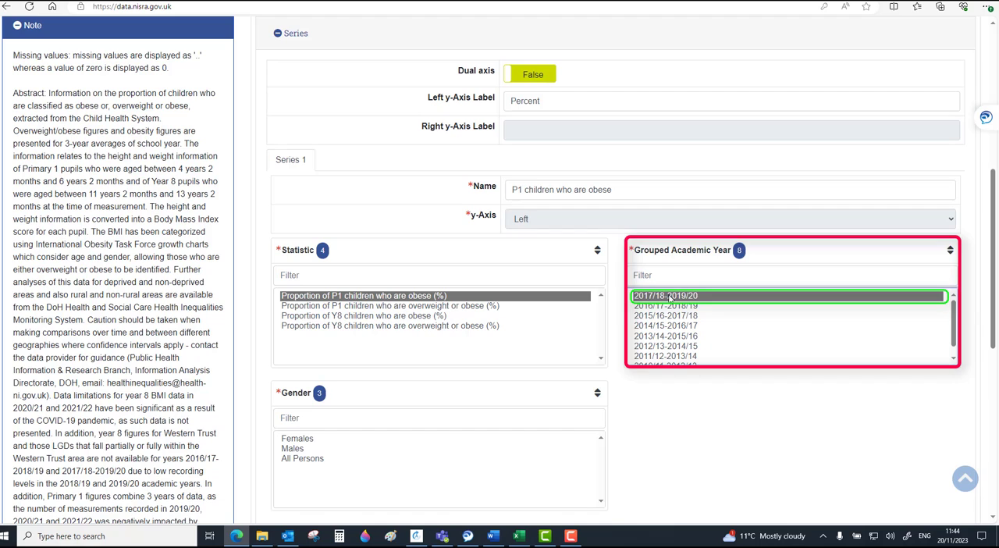
click(321, 461)
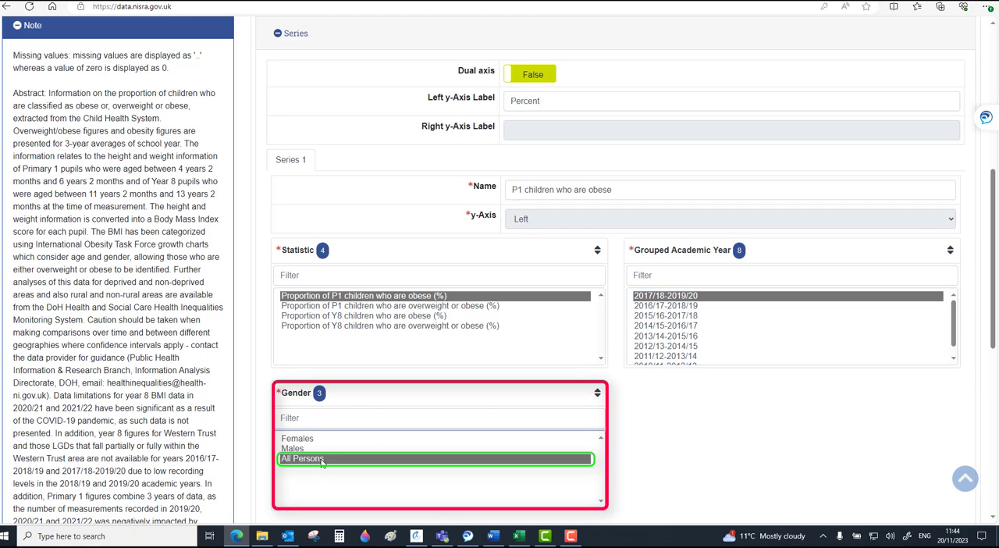
Set Auto-scale to False in the chart options and generate the column chart
scroll(351, 464, down, 2)
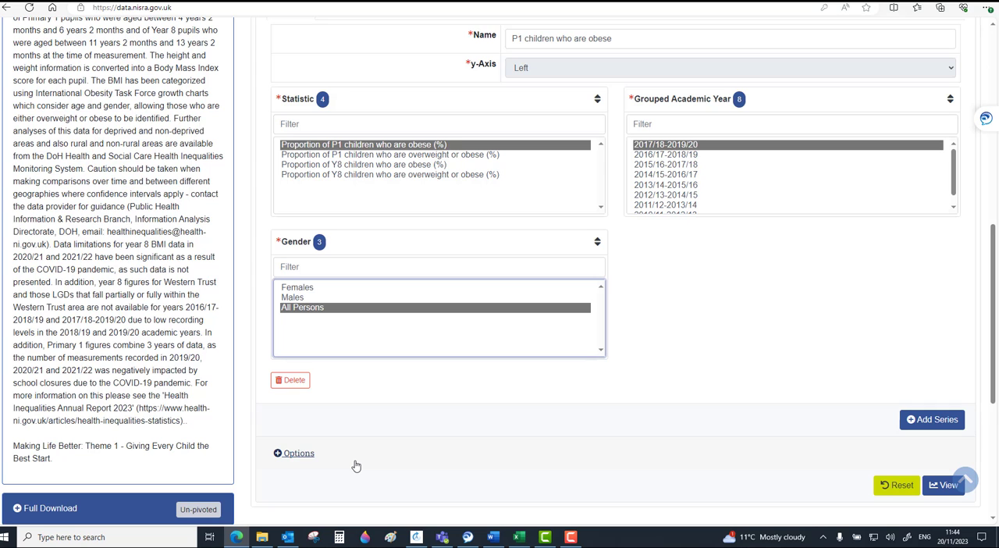
click(299, 454)
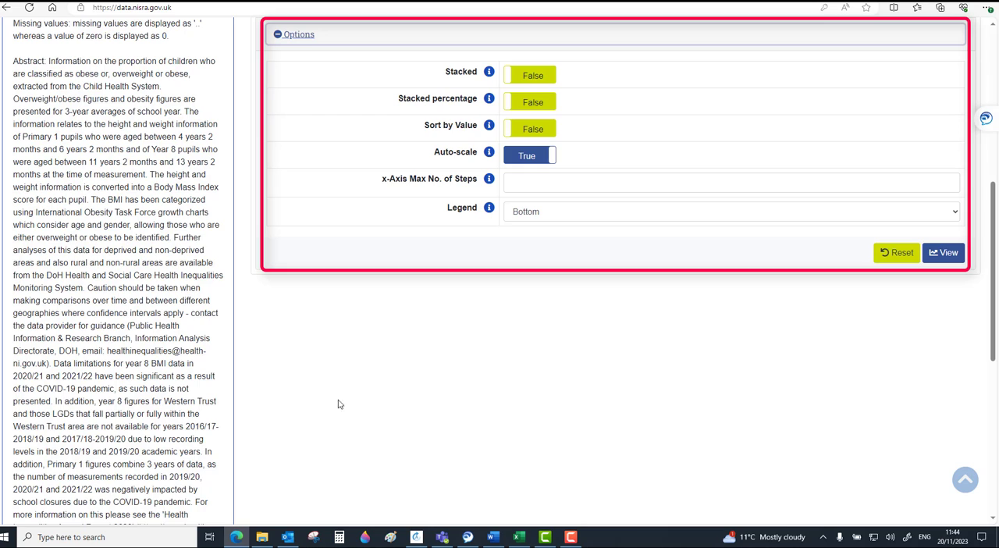
mouse_move(487, 72)
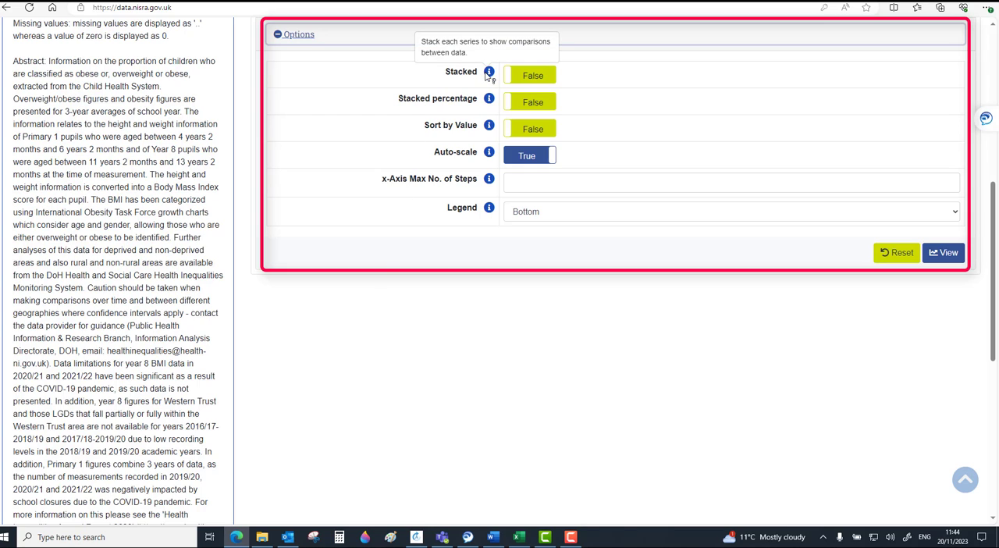
mouse_move(488, 99)
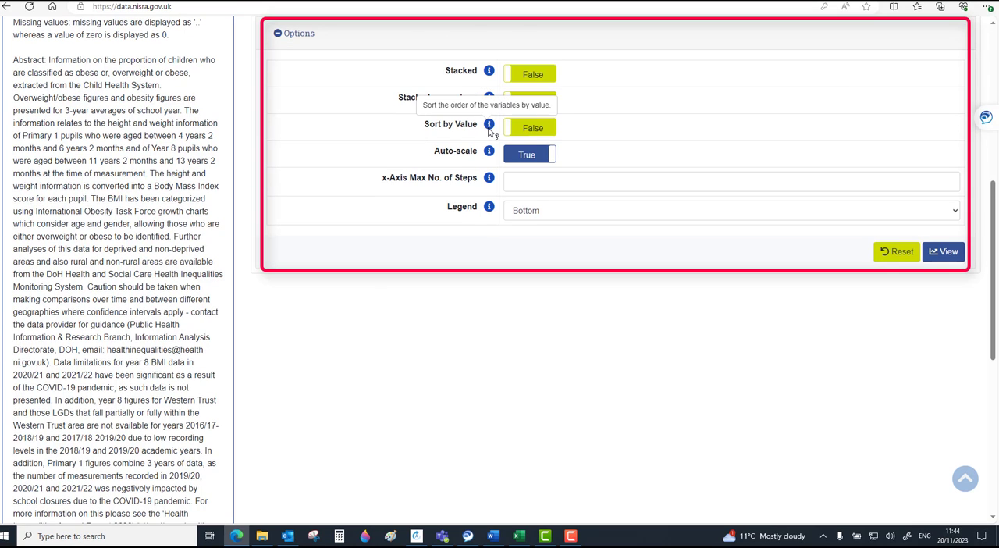
click(521, 157)
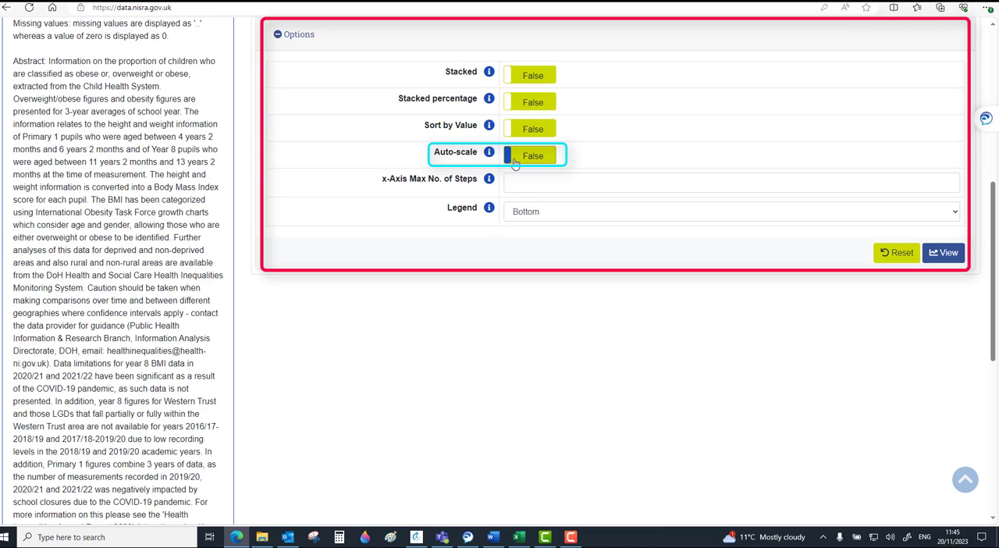
key(alt+Tab)
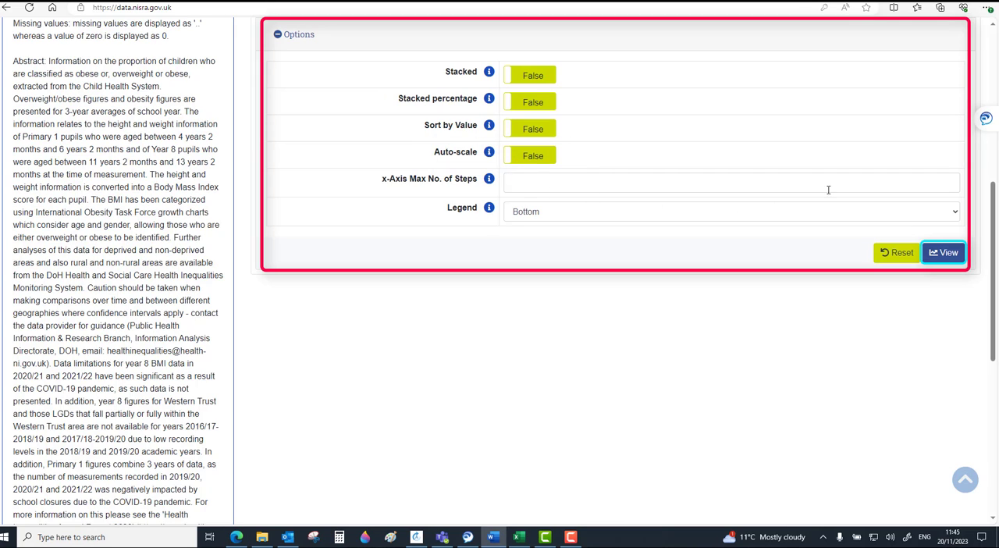
click(950, 258)
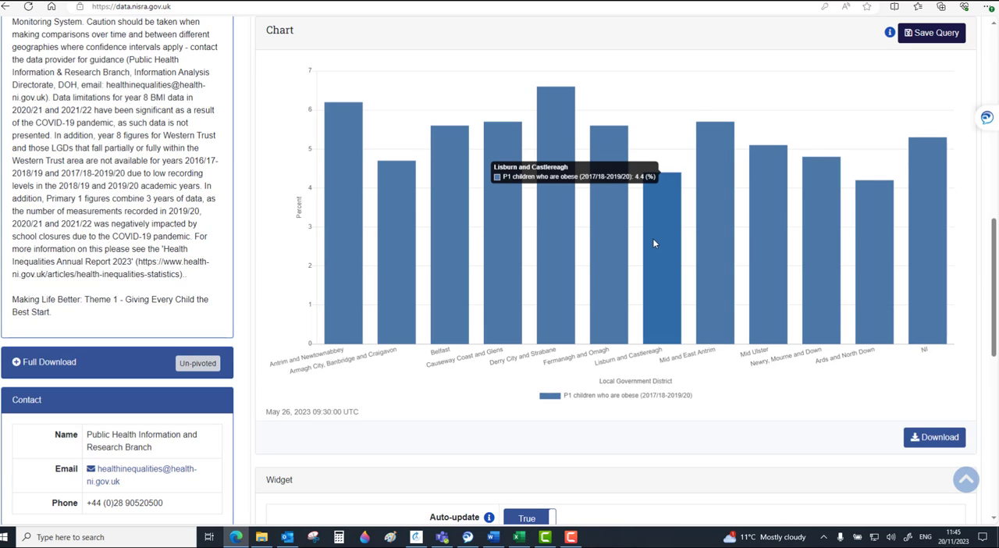
Review the column chart's download option, widget settings and embed snippet code, and return to the top of the page
scroll(654, 243, down, 5)
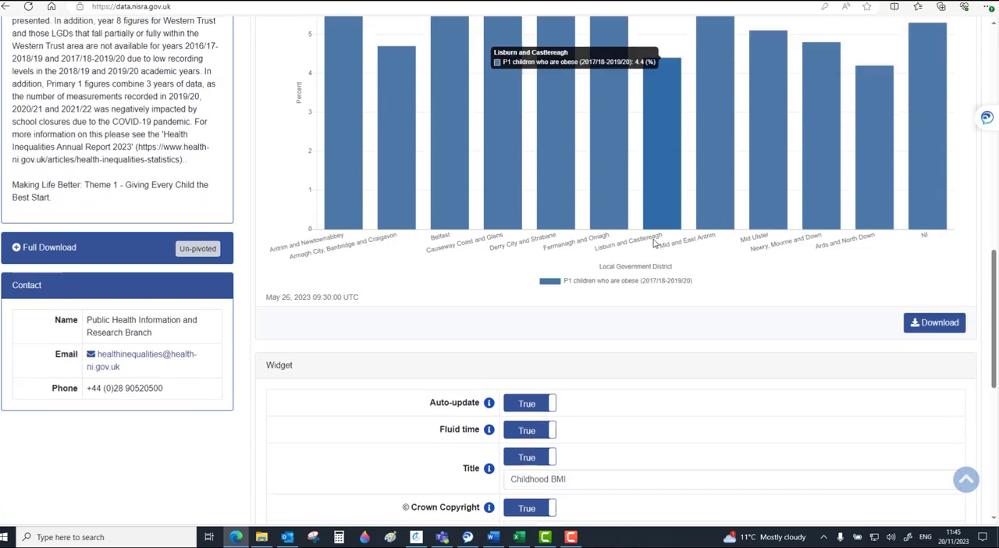
scroll(654, 243, down, 2)
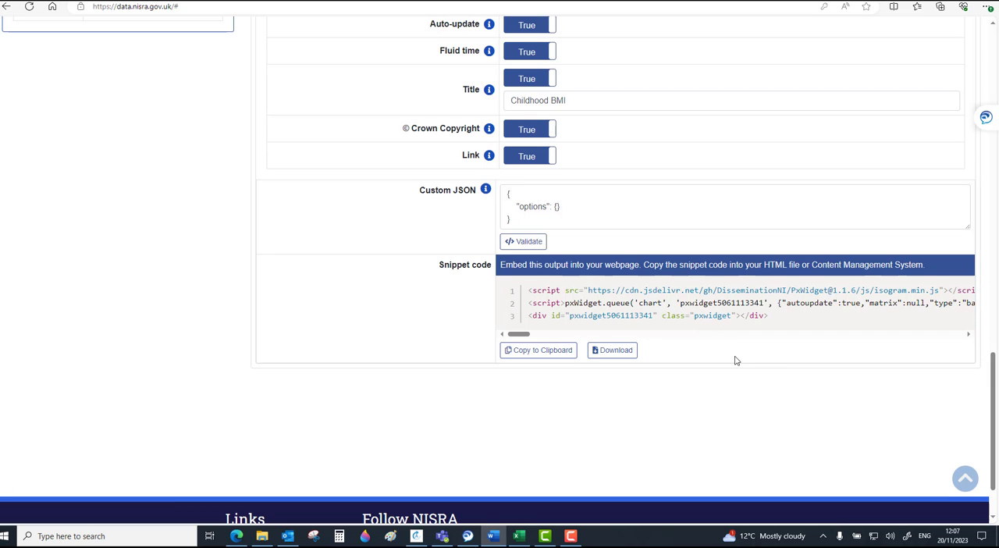
click(964, 477)
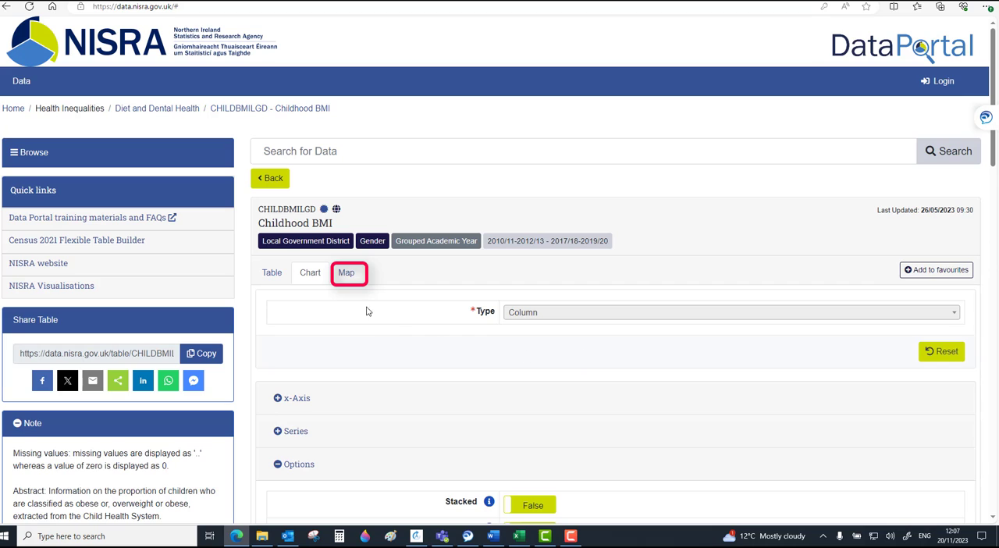
Open the Childhood BMI map and examine the available choices for statistic, grouped academic year and gender
click(347, 273)
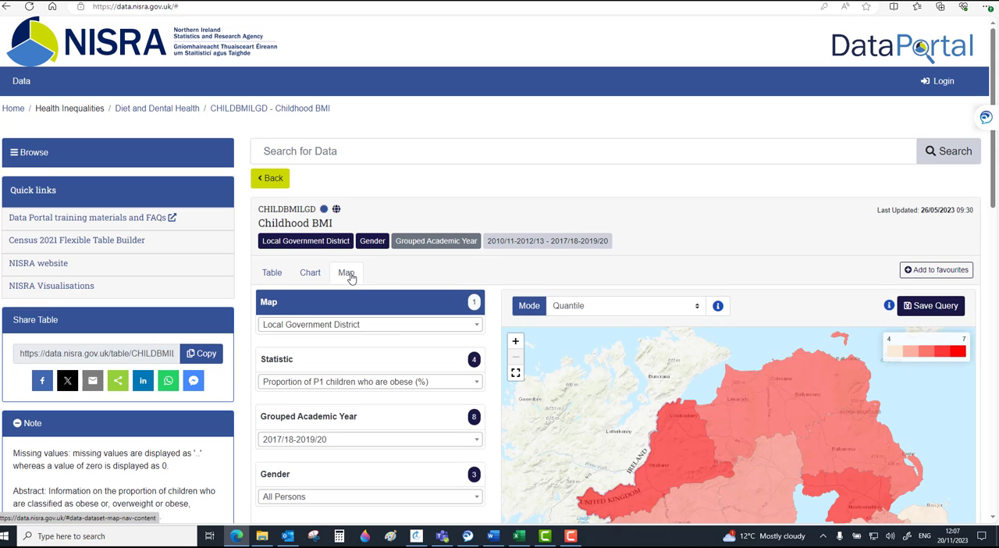
scroll(383, 329, down, 1)
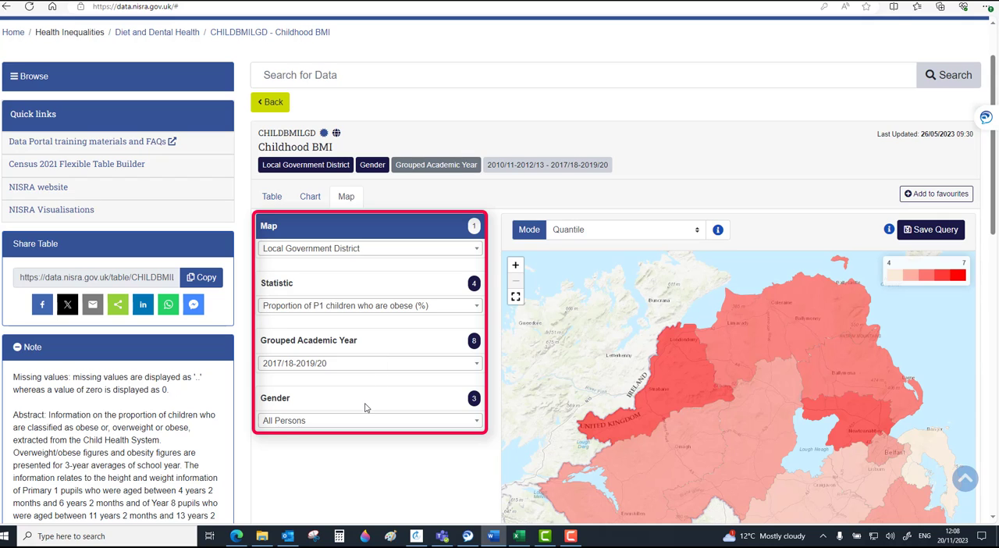
click(375, 312)
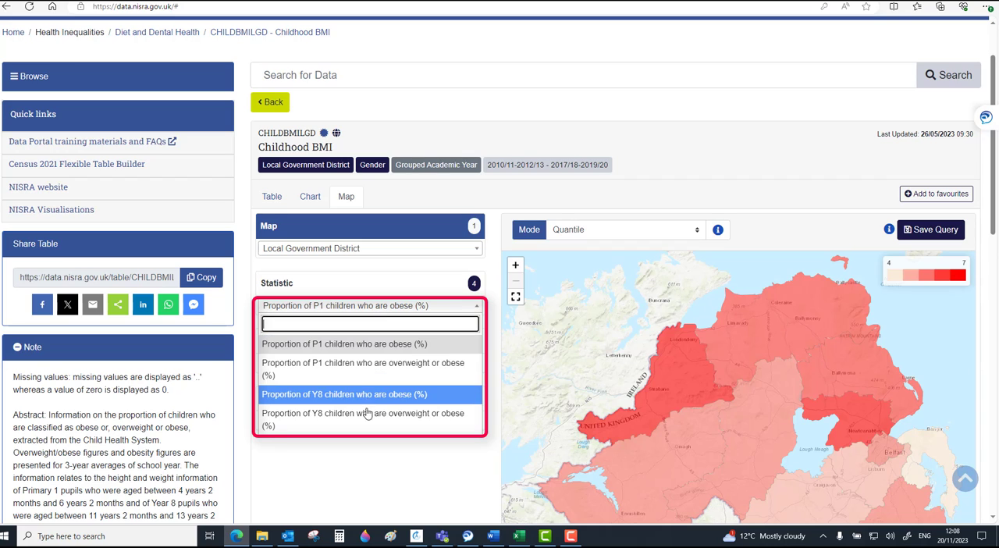
click(367, 443)
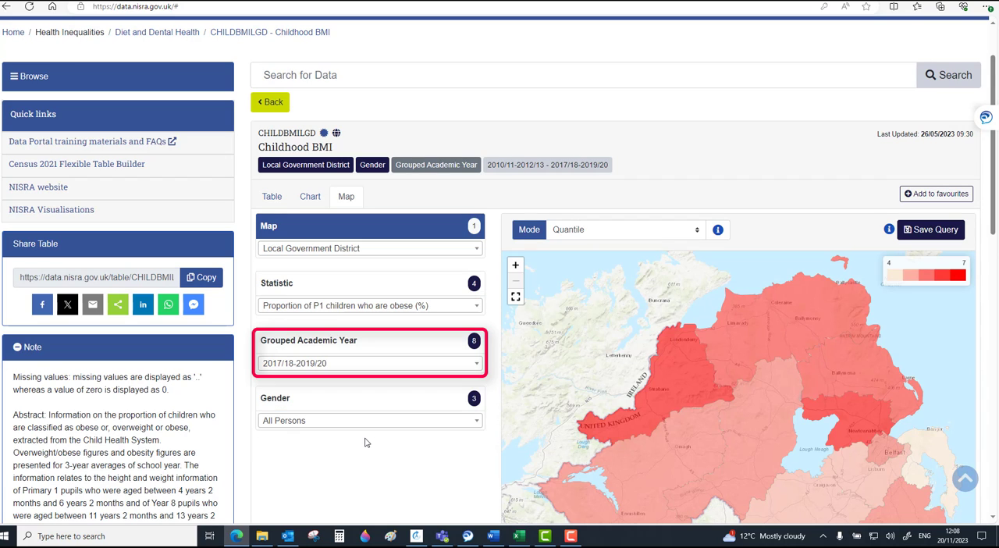
click(375, 366)
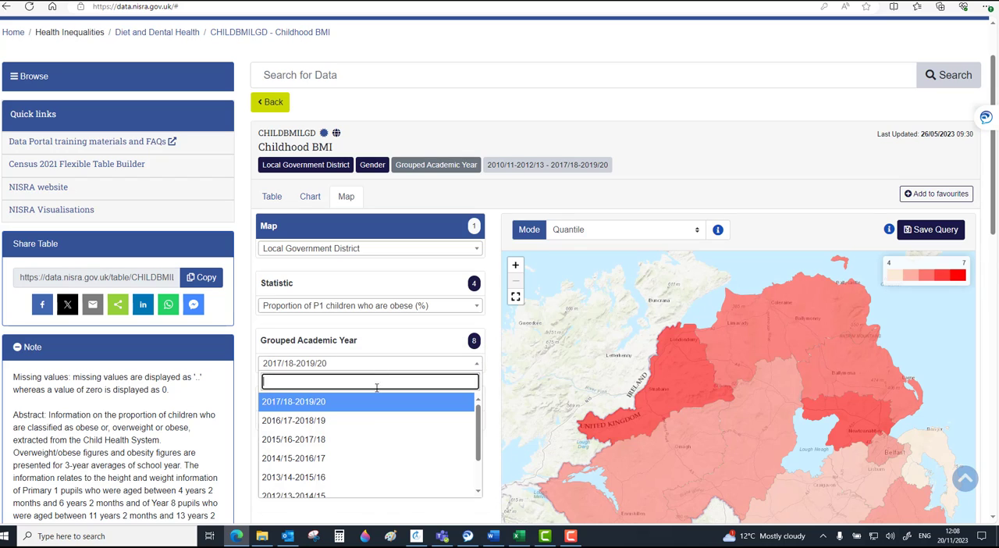
click(353, 502)
click(363, 426)
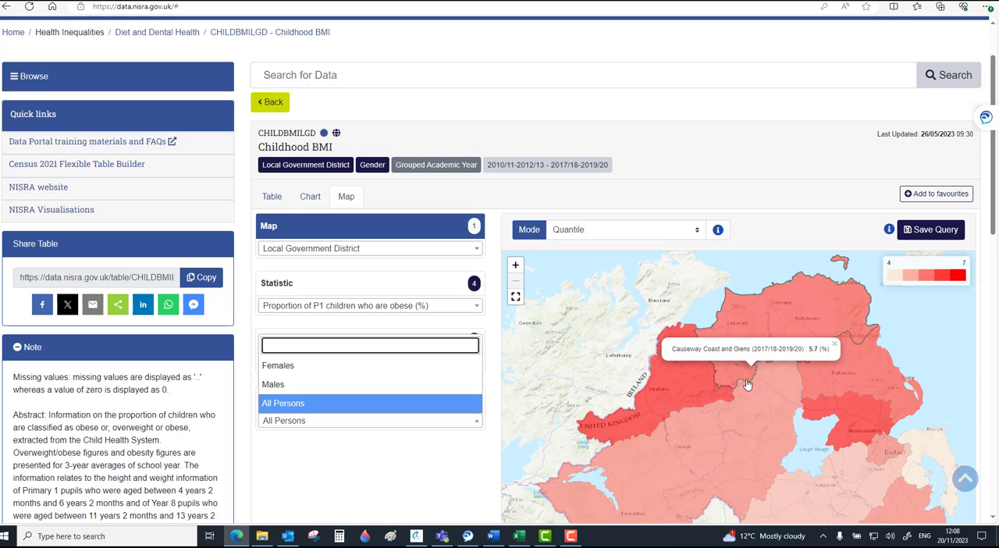
Review the district map, its widget settings and embed snippet code, and return to the top of the page
scroll(437, 452, down, 1)
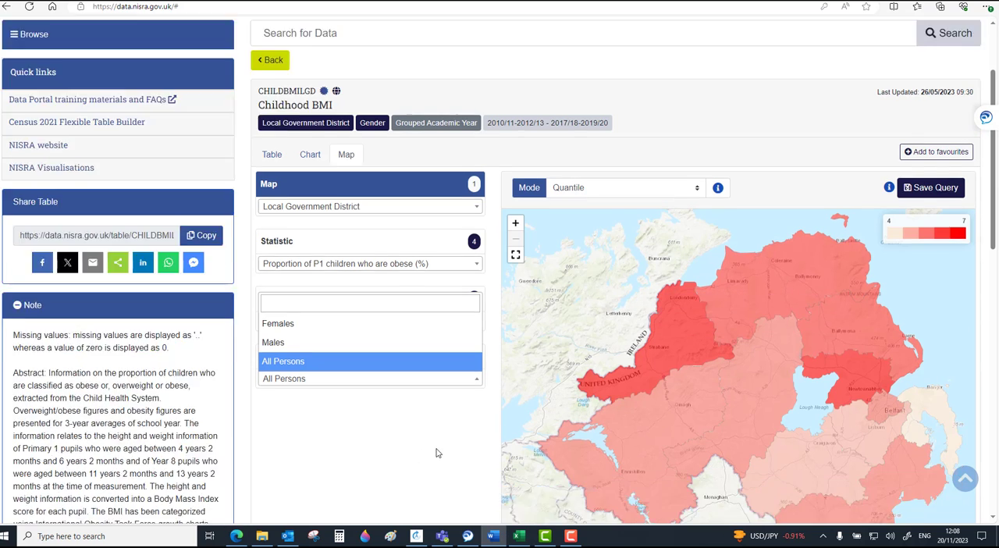
scroll(437, 452, down, 8)
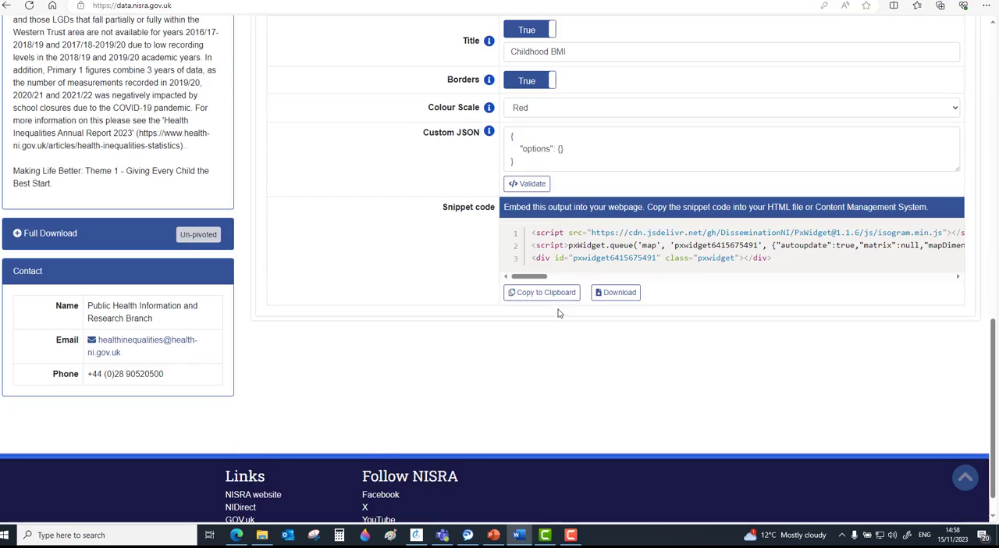
scroll(557, 313, up, 15)
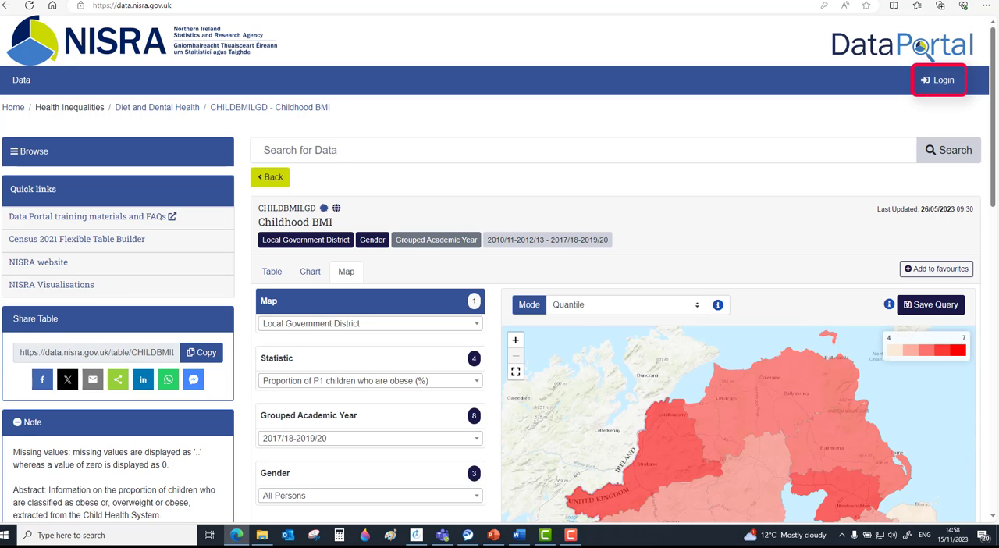
Log in to the portal with the email option, filling in the account's email and password
click(939, 86)
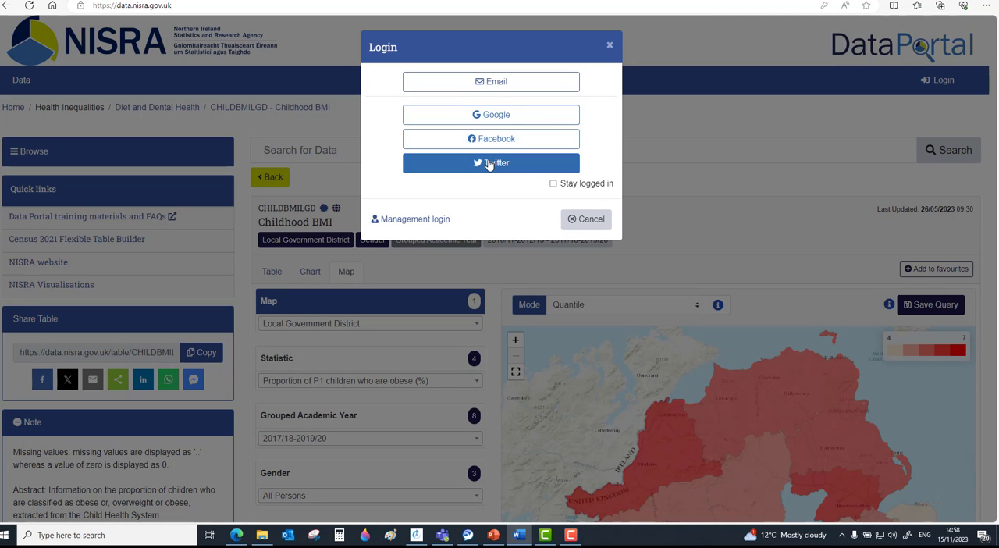
click(485, 81)
click(503, 86)
click(500, 124)
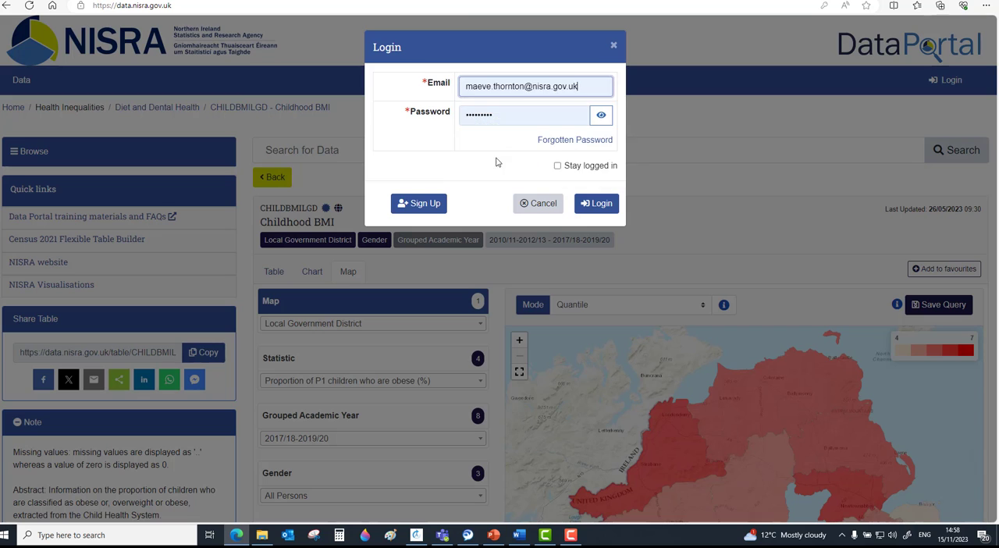
click(595, 202)
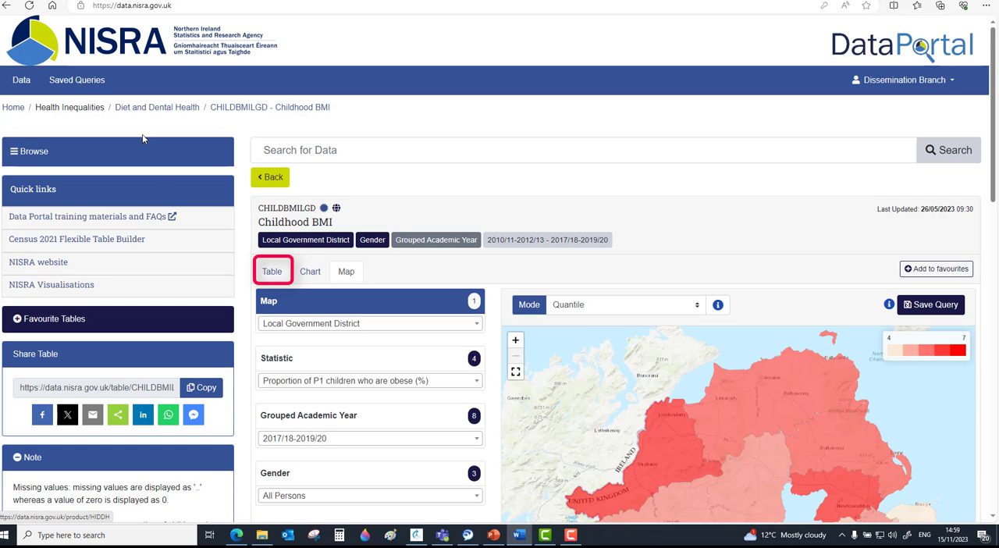
Return to the Childhood BMI table view, add the table to favourites and expand the list of favourite tables
click(278, 272)
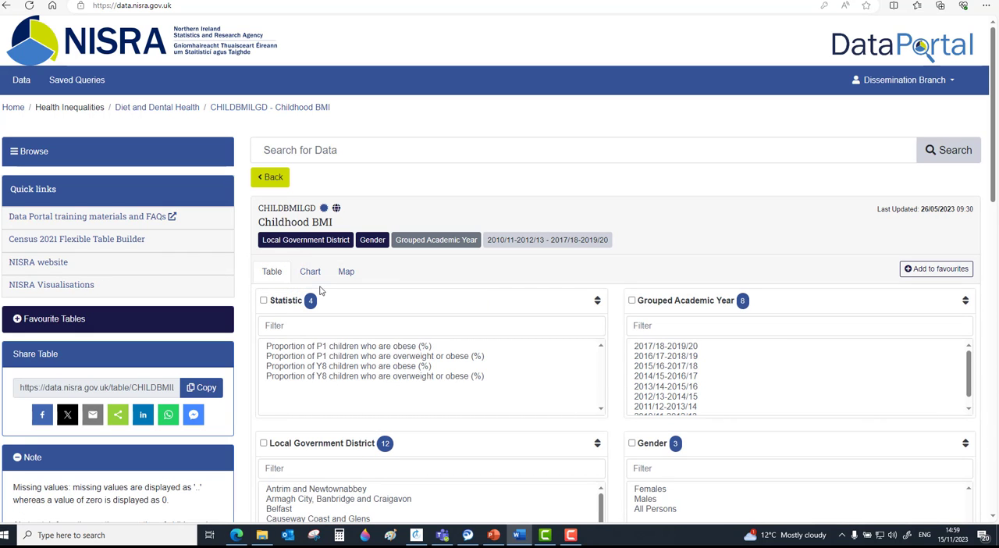
click(912, 270)
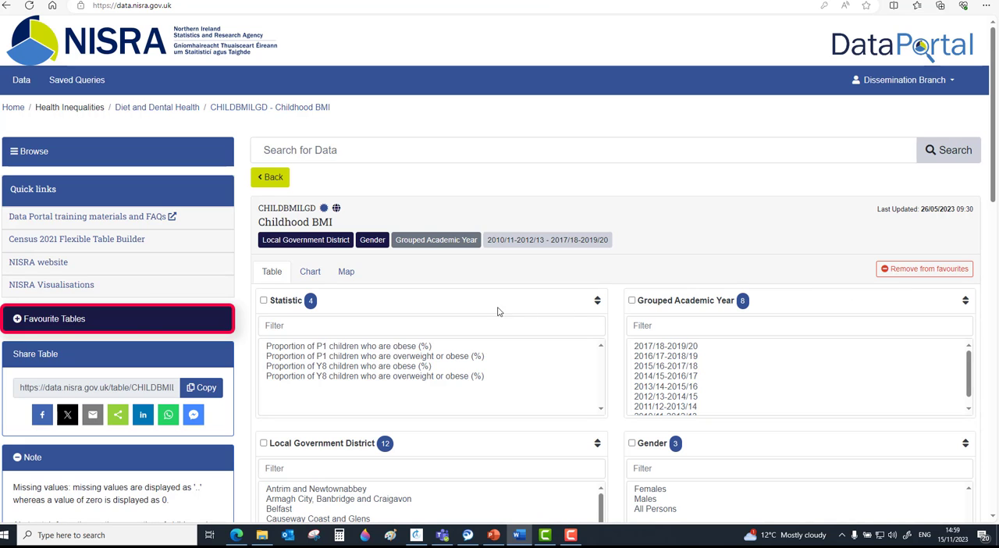
click(81, 321)
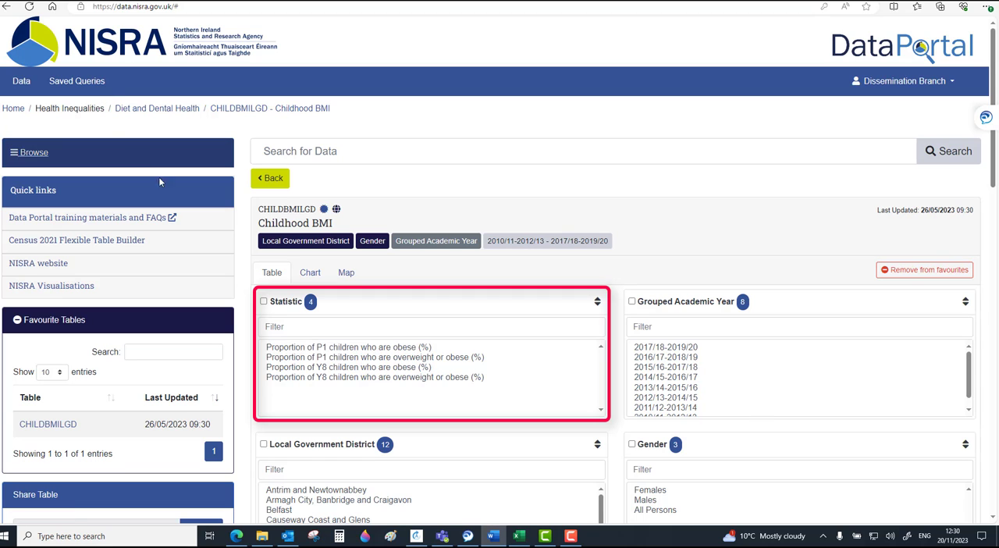
View results for Proportion of P1 children who are obese (%), 2017/18-2019/20, all Local Government Districts, and genders Females and Males
click(312, 347)
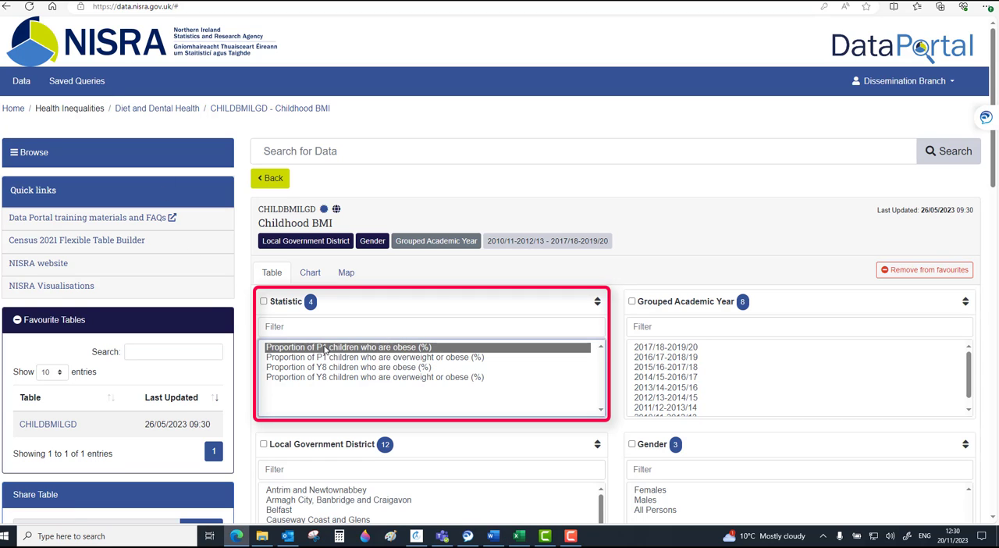
click(653, 348)
scroll(266, 304, down, 2)
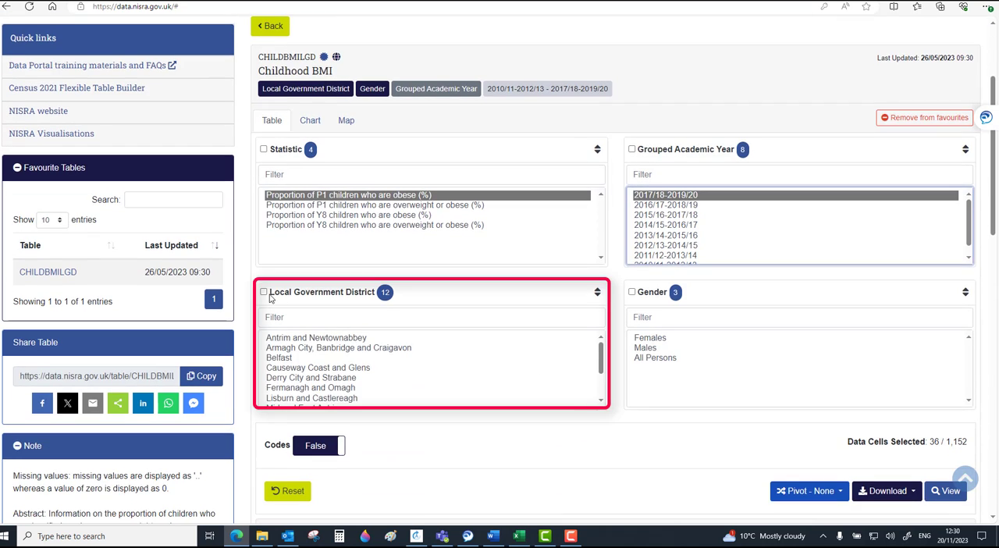
click(264, 292)
click(660, 343)
ctrl+click(660, 348)
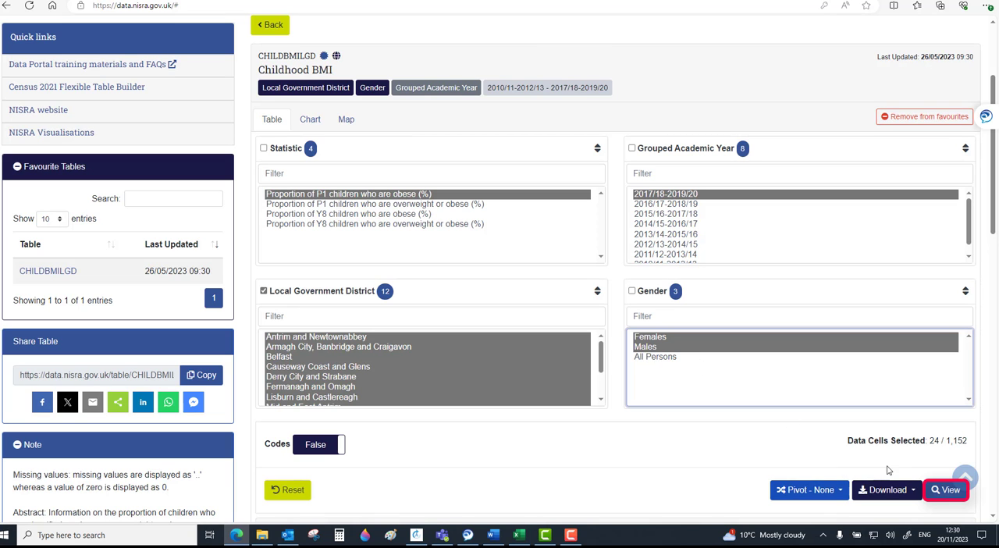
click(939, 492)
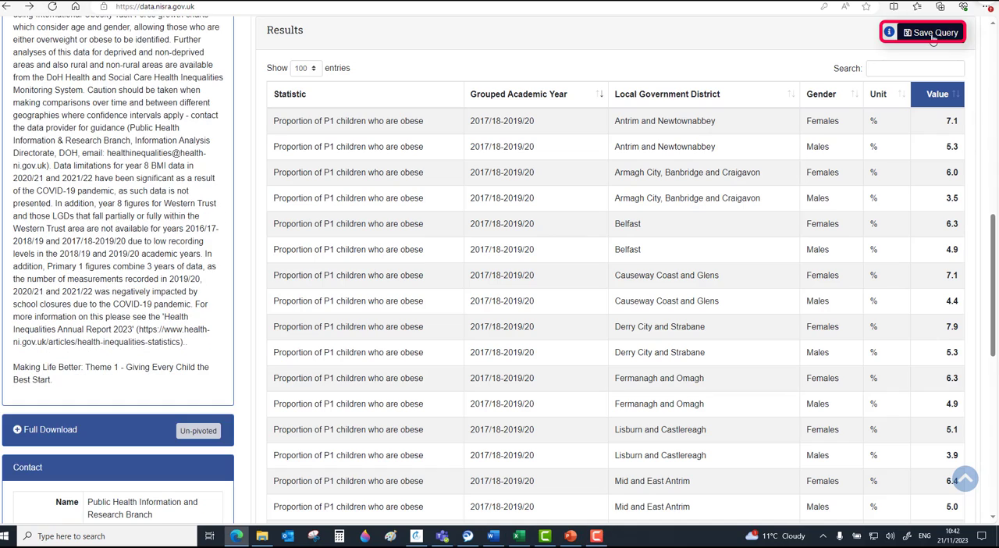
Save the displayed results as a query named "P1 obesity"
click(932, 38)
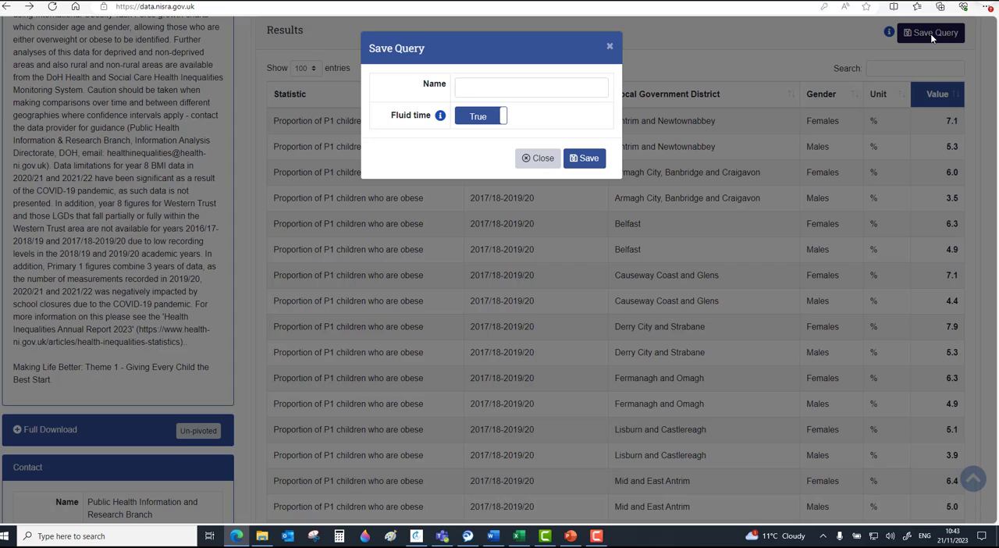
click(479, 83)
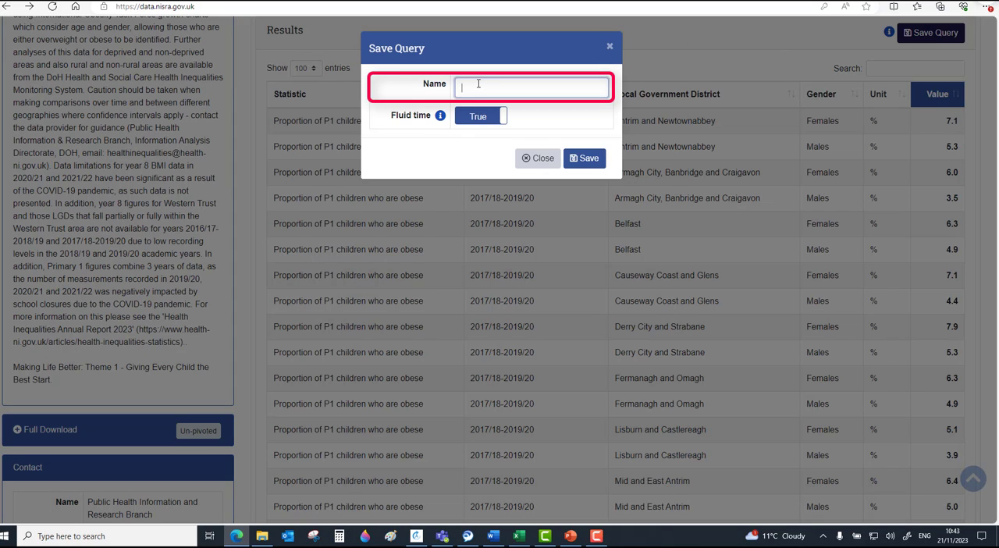
text(P1 obesity)
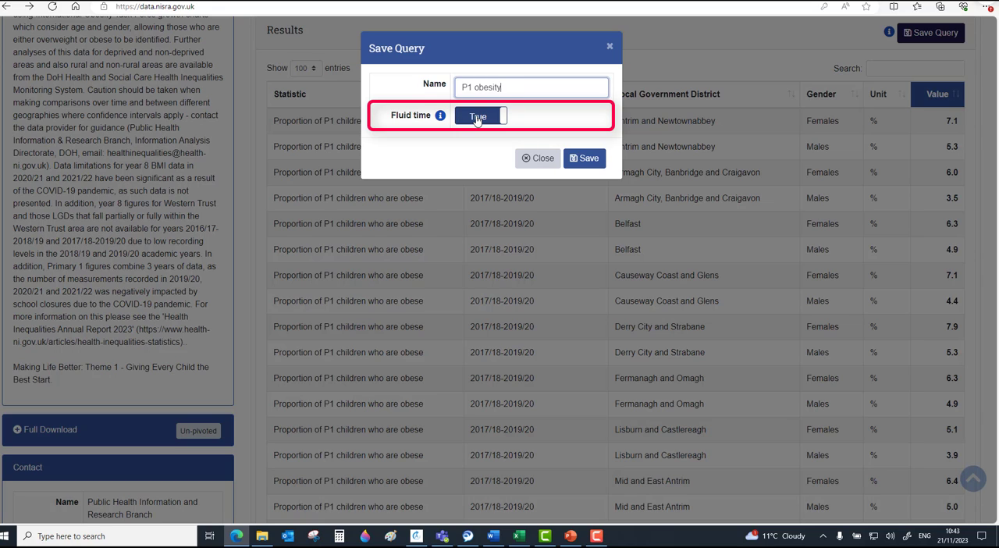
click(590, 159)
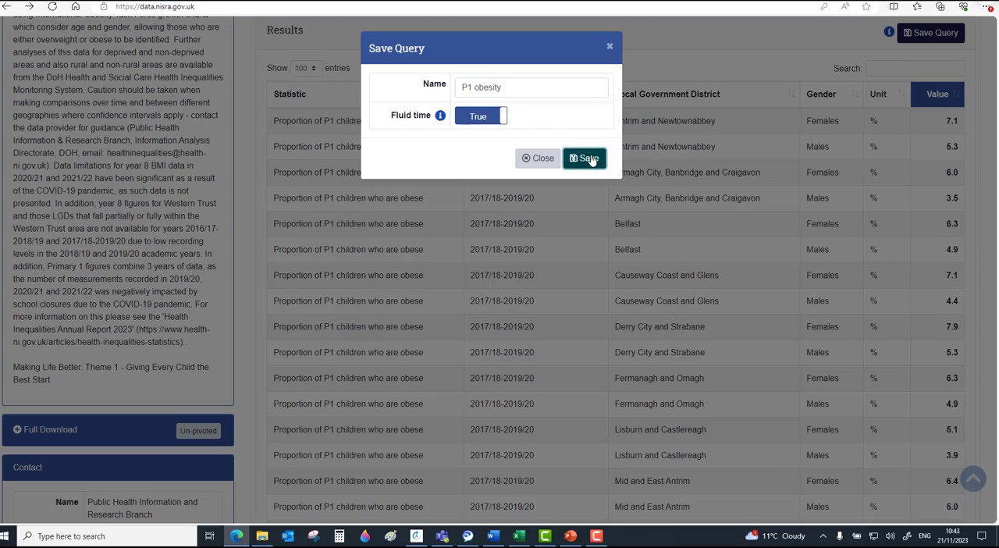
click(600, 121)
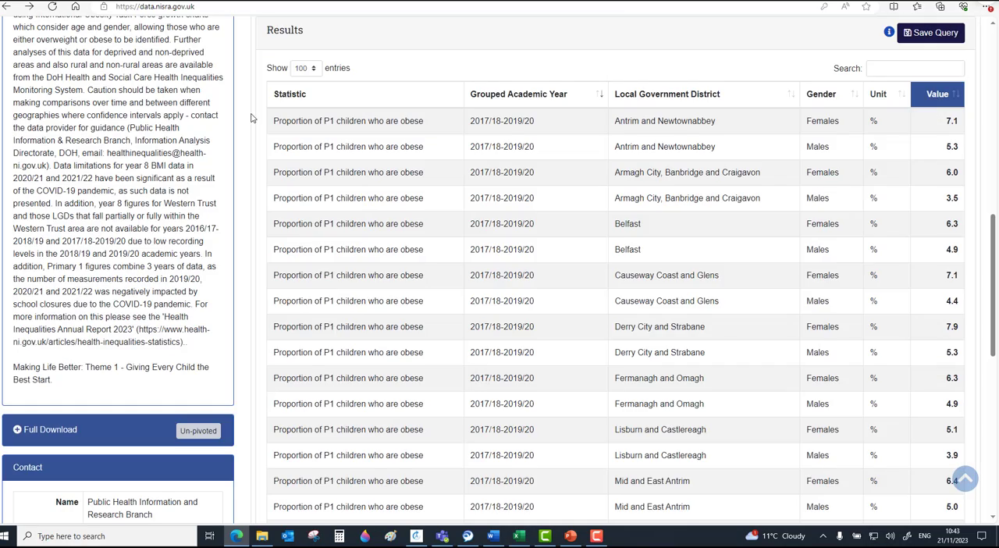
Go to the saved queries and open the P1 obesity query's CHILDBMILGD table
scroll(250, 117, up, 10)
click(86, 83)
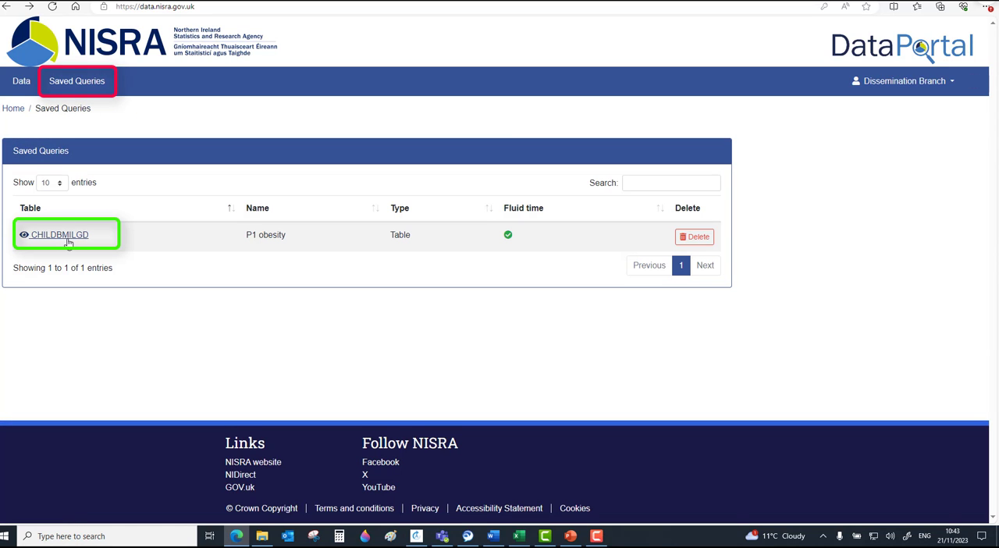
click(68, 237)
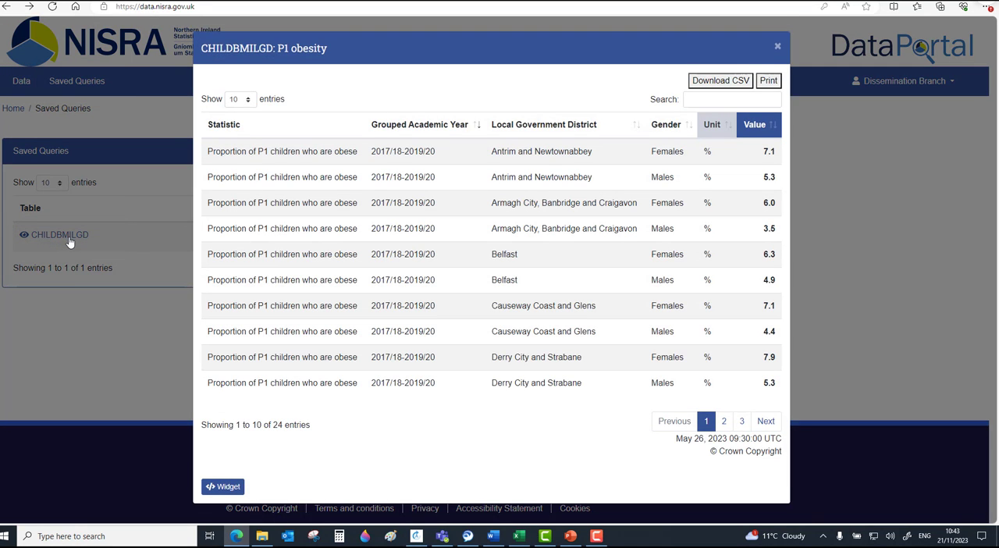